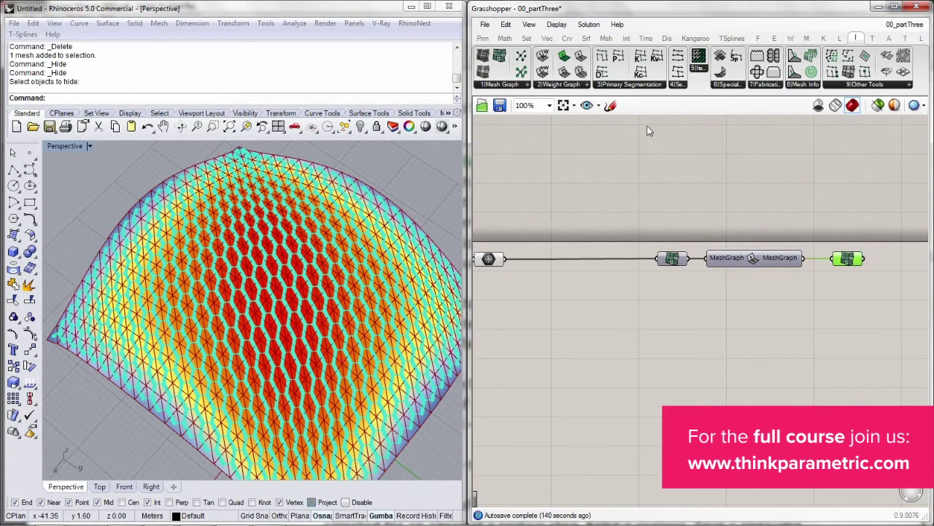
Step: Add a DFS Edge Weight component and feed the weighted mesh graph parameter into its MeshGraph input
{"action": "left_click", "coordinate": [653, 86]}
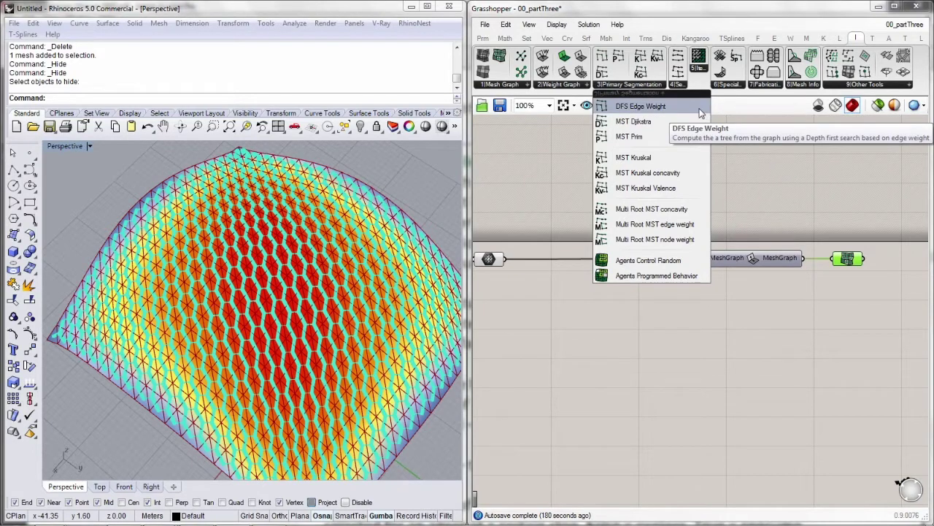
{"action": "left_click_drag", "start_coordinate": [699, 114], "coordinate": [741, 251]}
{"action": "left_click_drag", "start_coordinate": [683, 185], "coordinate": [596, 284]}
{"action": "middle_click", "coordinate": [635, 185]}
{"action": "left_click", "coordinate": [679, 209]}
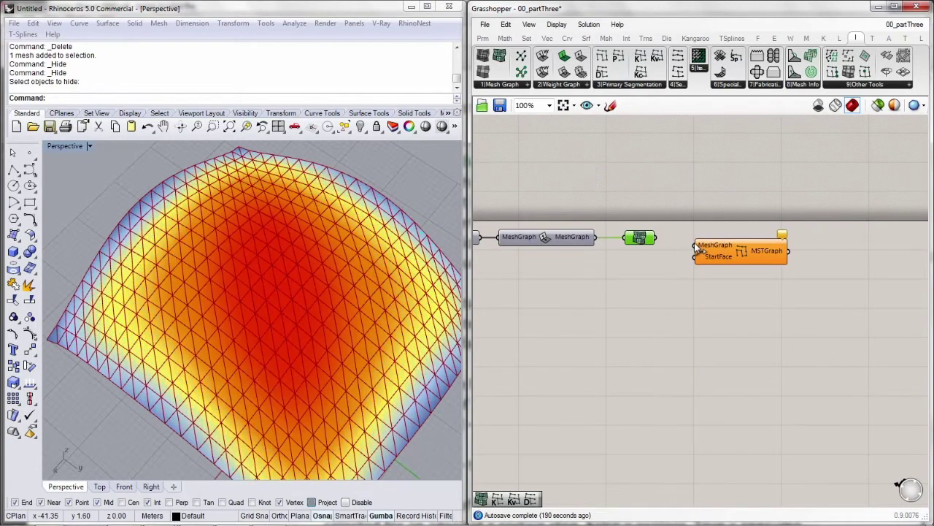
{"action": "left_click_drag", "start_coordinate": [698, 250], "coordinate": [656, 237]}
{"action": "left_click_drag", "start_coordinate": [729, 252], "coordinate": [730, 237]}
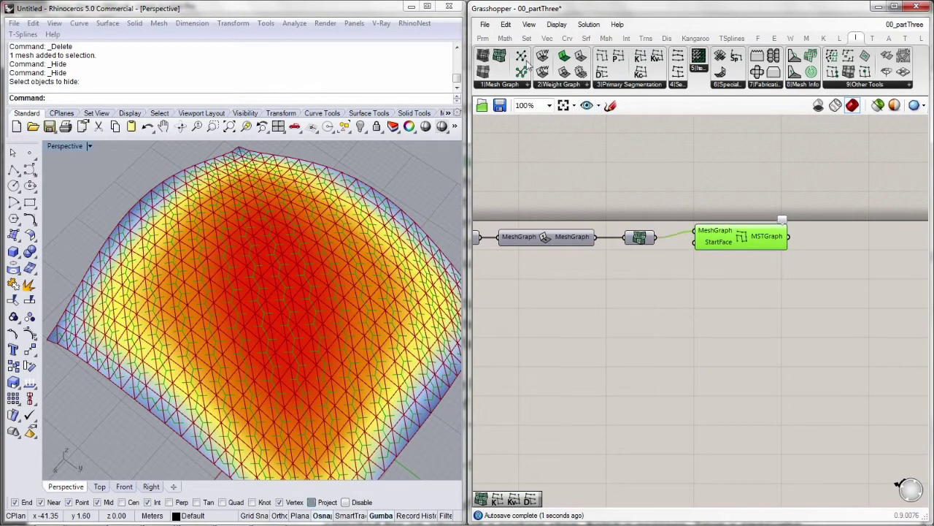
Step: Add a mesh graph parameter after the DFS Edge Weight component and connect the MSTGraph output to it
{"action": "left_click_drag", "start_coordinate": [500, 57], "coordinate": [788, 236]}
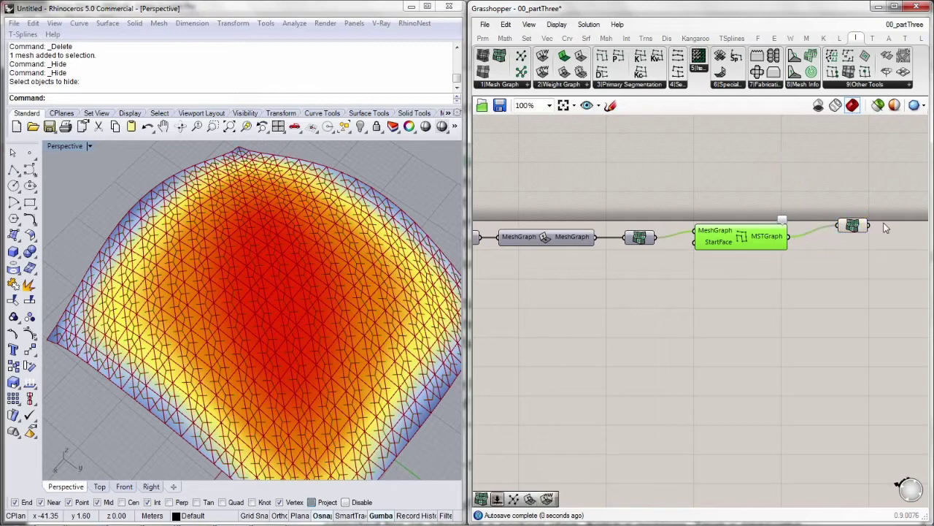
{"action": "right_click", "coordinate": [854, 226]}
{"action": "left_click", "coordinate": [898, 407]}
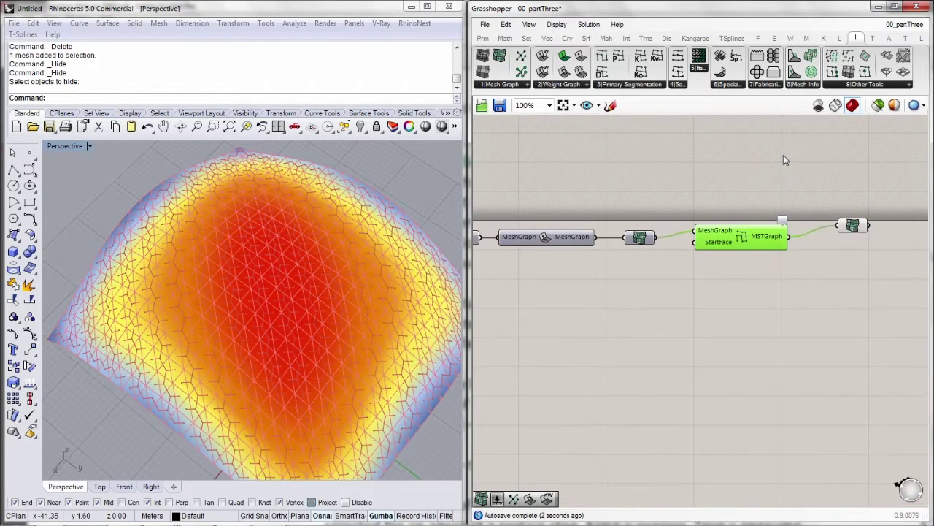
Step: Turn off the DFS Edge Weight component's preview and select its output parameter to inspect the tree on the mesh
{"action": "left_click", "coordinate": [822, 186]}
{"action": "left_click", "coordinate": [767, 227]}
{"action": "middle_click", "coordinate": [765, 184]}
{"action": "left_click", "coordinate": [785, 199]}
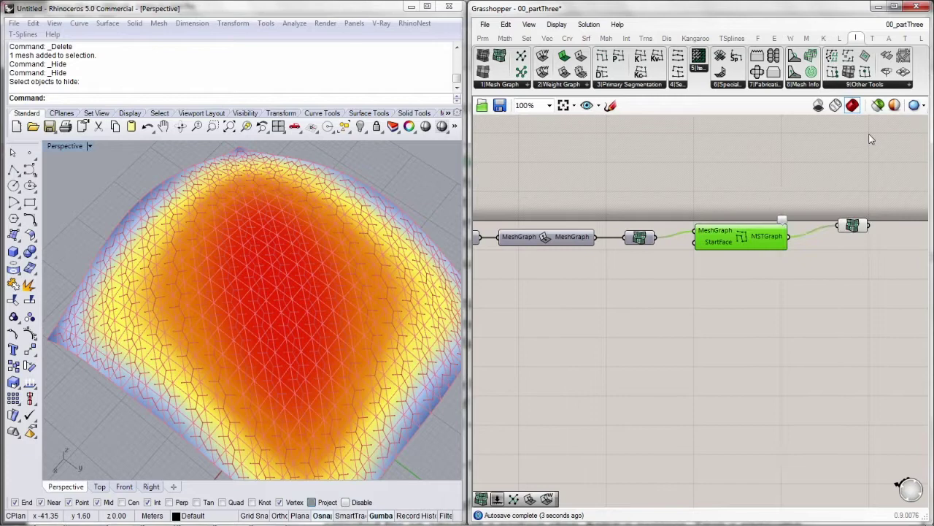
{"action": "left_click_drag", "start_coordinate": [870, 134], "coordinate": [788, 246]}
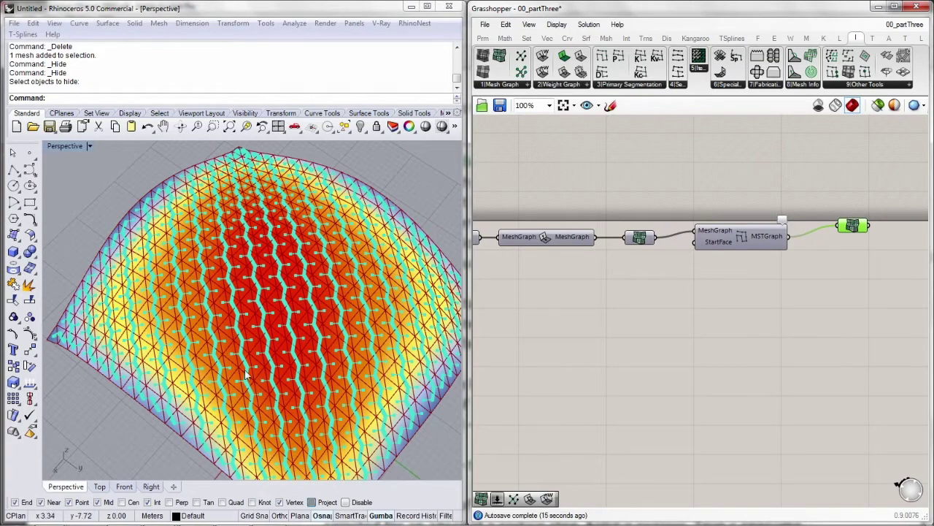
{"action": "right_click_drag", "start_coordinate": [248, 361], "coordinate": [284, 392]}
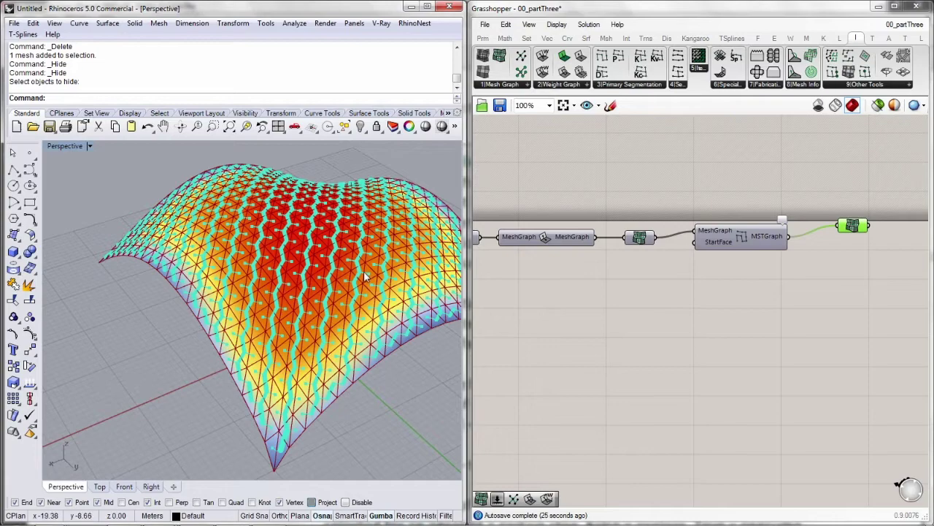
{"action": "right_click_drag", "start_coordinate": [276, 264], "coordinate": [261, 288]}
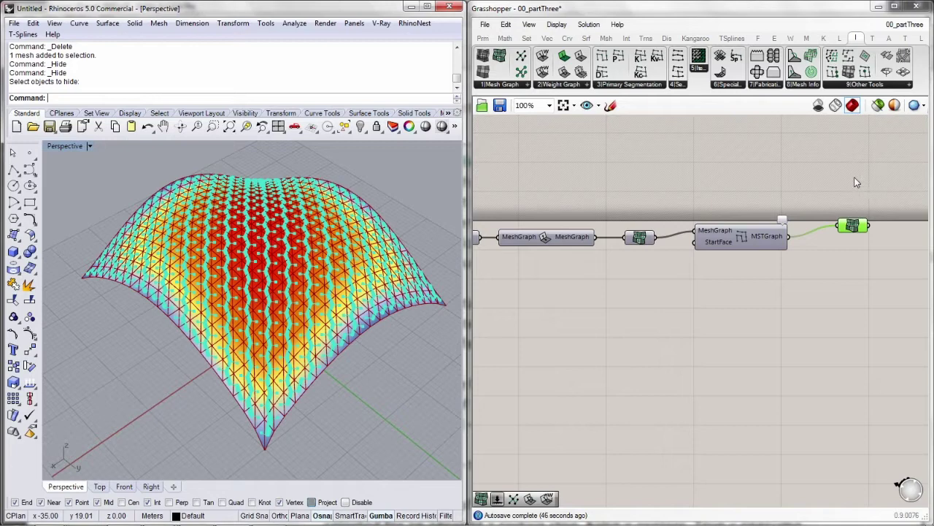
Step: Add an MST Prim component fed by the mesh graph and connect its MSTGraph output to the output graph parameter instead
{"action": "left_click", "coordinate": [646, 84]}
{"action": "left_click_drag", "start_coordinate": [642, 133], "coordinate": [738, 298]}
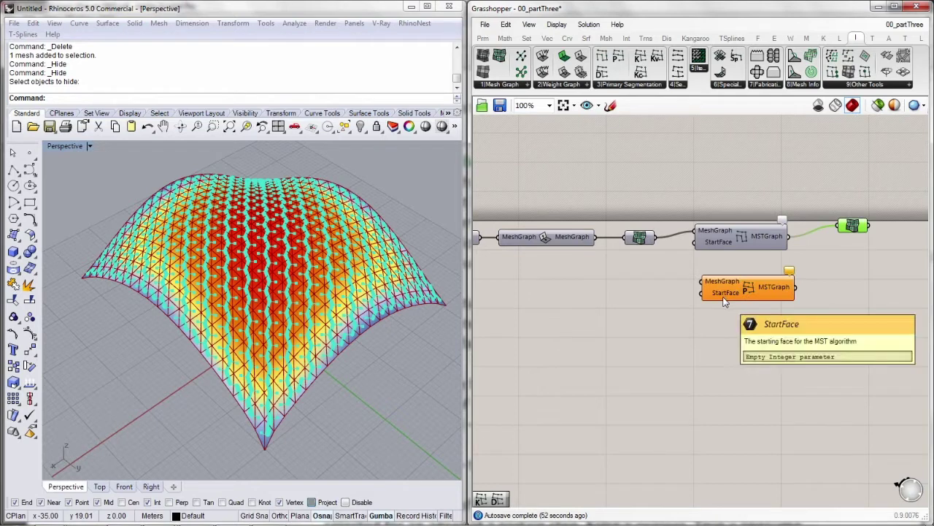
{"action": "left_click_drag", "start_coordinate": [655, 236], "coordinate": [700, 282]}
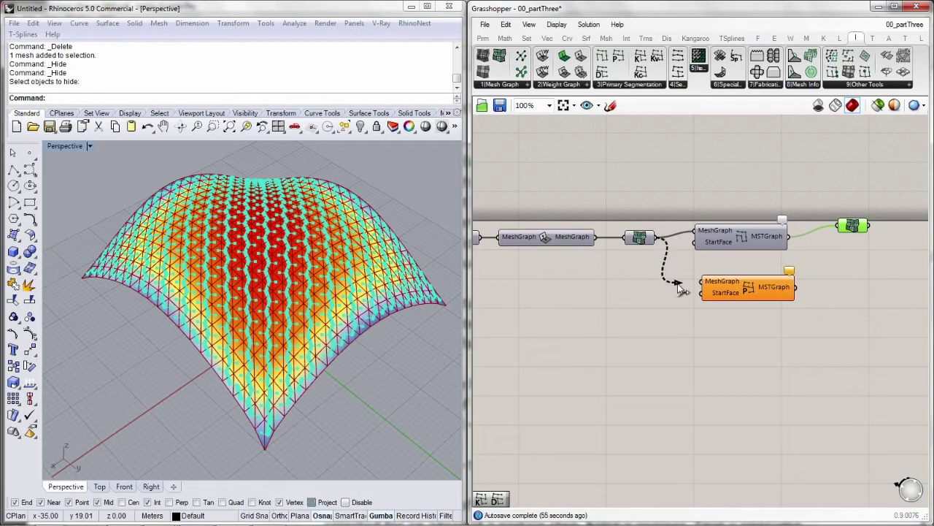
{"action": "left_click_drag", "start_coordinate": [838, 225], "coordinate": [842, 272]}
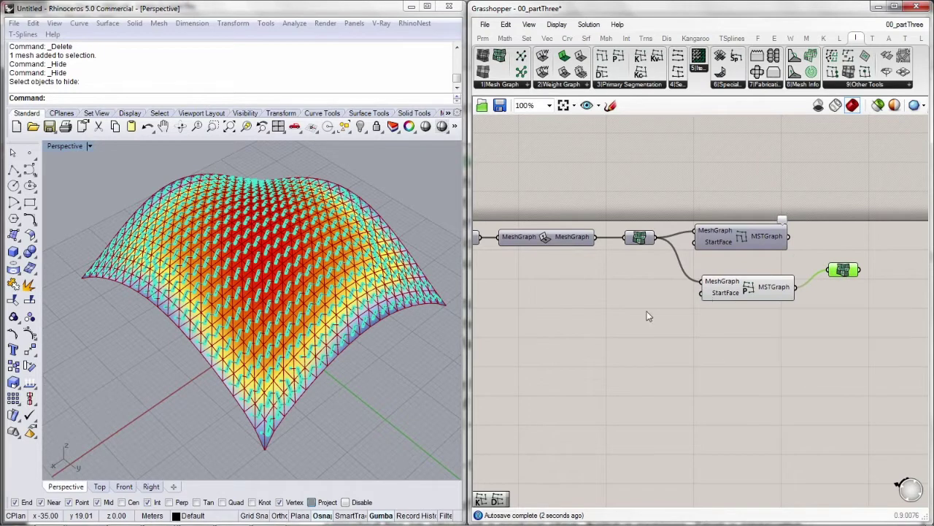
Step: Create a number slider with value 2, connect it to the StartFace inputs of both tree components and tidy their layout
{"action": "double_click", "coordinate": [609, 314]}
{"action": "type", "text": "2"}
{"action": "key", "text": "Return"}
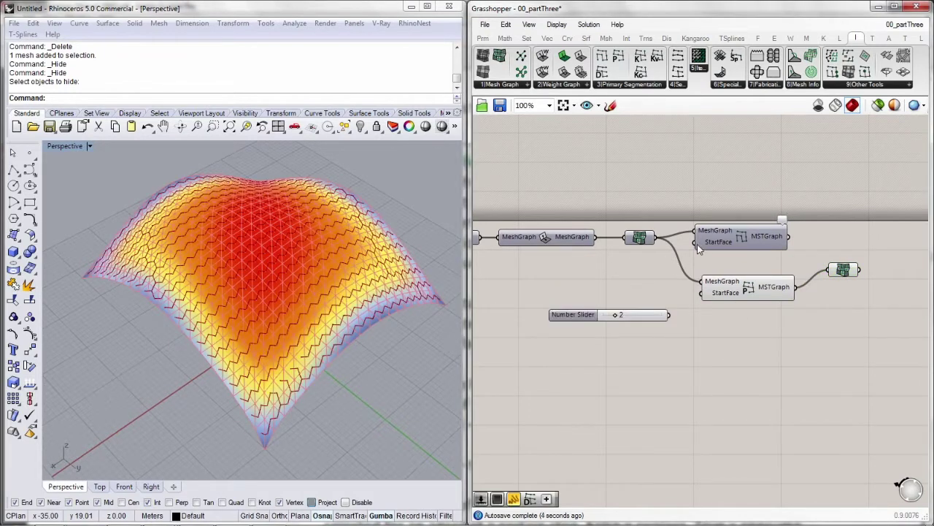
{"action": "left_click_drag", "start_coordinate": [668, 314], "coordinate": [702, 292]}
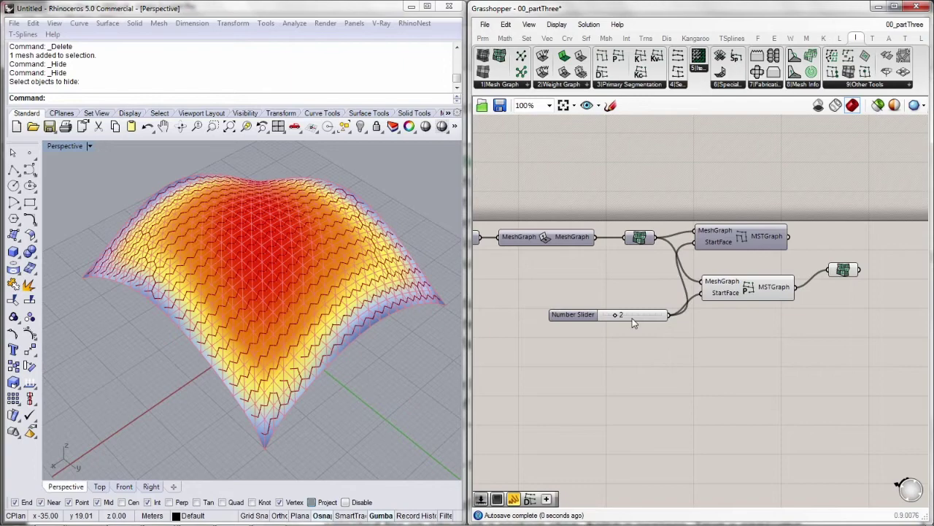
{"action": "left_click_drag", "start_coordinate": [633, 320], "coordinate": [608, 296]}
{"action": "left_click_drag", "start_coordinate": [853, 273], "coordinate": [837, 294]}
{"action": "left_click_drag", "start_coordinate": [772, 294], "coordinate": [776, 291]}
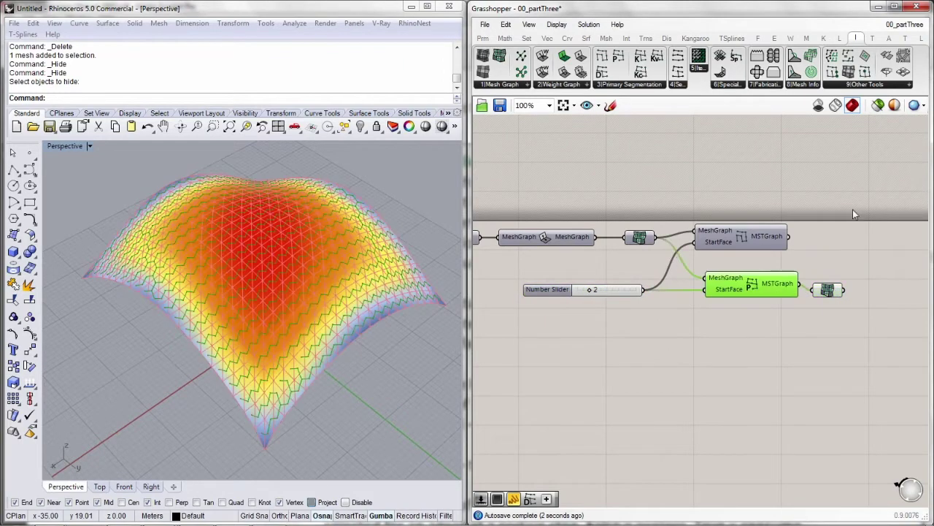
Step: Turn off the MST Prim component's preview and select the output graph parameter to highlight its tree
{"action": "middle_click", "coordinate": [853, 213]}
{"action": "left_click", "coordinate": [870, 238]}
{"action": "left_click", "coordinate": [827, 291]}
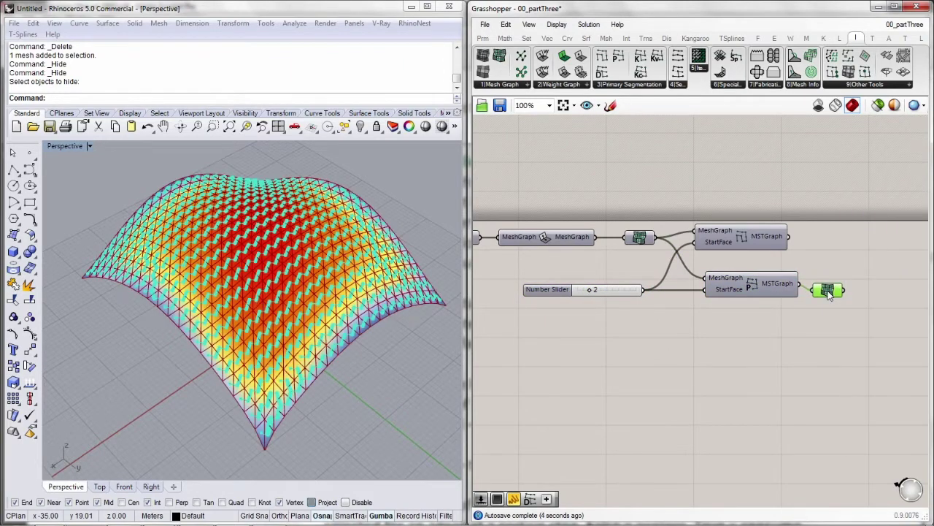
Step: Add an MST Djikstra component fed by the mesh graph and the slider, and connect its result to the output graph parameter
{"action": "right_click_drag", "start_coordinate": [745, 284], "coordinate": [741, 300]}
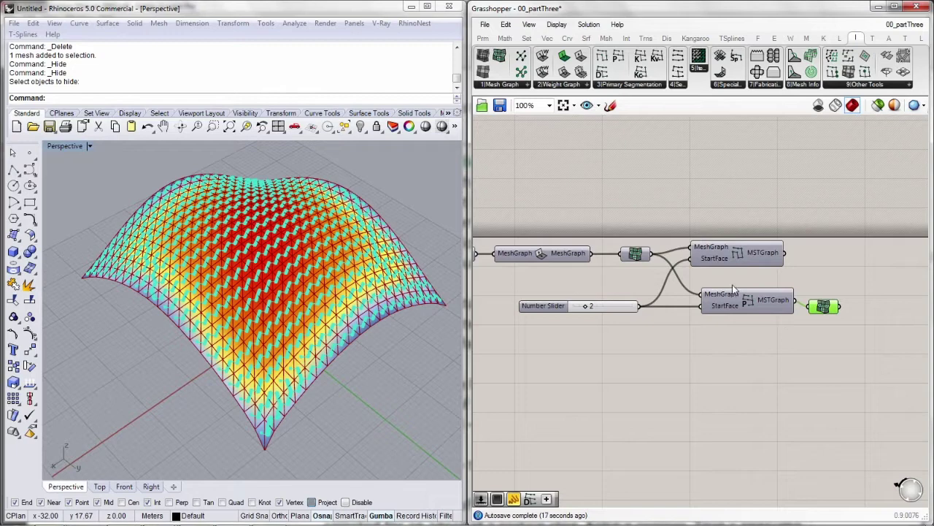
{"action": "left_click", "coordinate": [636, 85]}
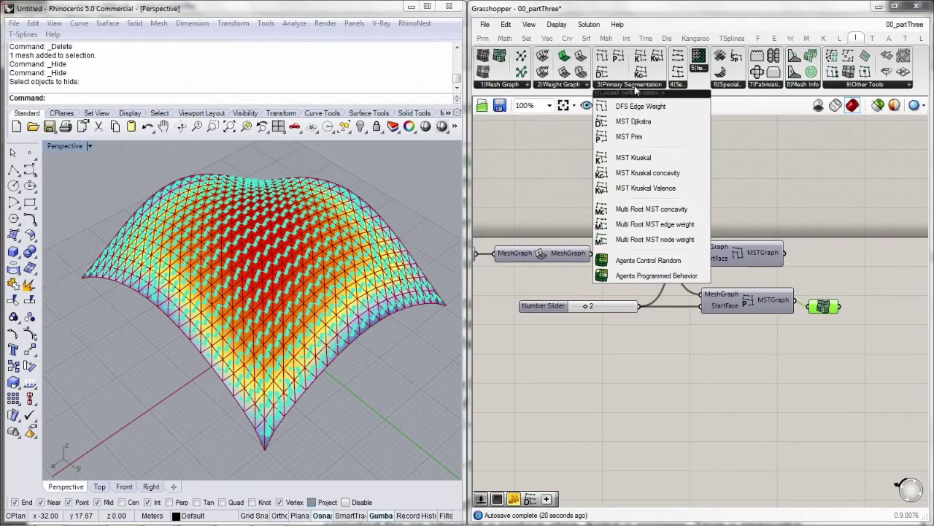
{"action": "left_click", "coordinate": [633, 121]}
{"action": "left_click", "coordinate": [744, 348]}
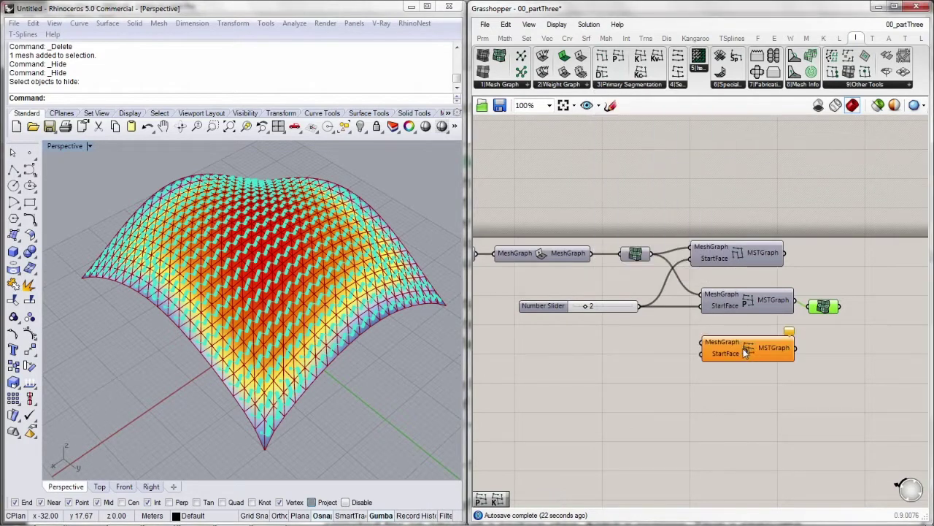
{"action": "left_click_drag", "start_coordinate": [655, 258], "coordinate": [640, 306]}
{"action": "left_click_drag", "start_coordinate": [809, 307], "coordinate": [825, 350]}
Step: Turn off the MST Djikstra component's preview and select the output graph parameter to highlight its tree
{"action": "left_click_drag", "start_coordinate": [775, 394], "coordinate": [746, 294]}
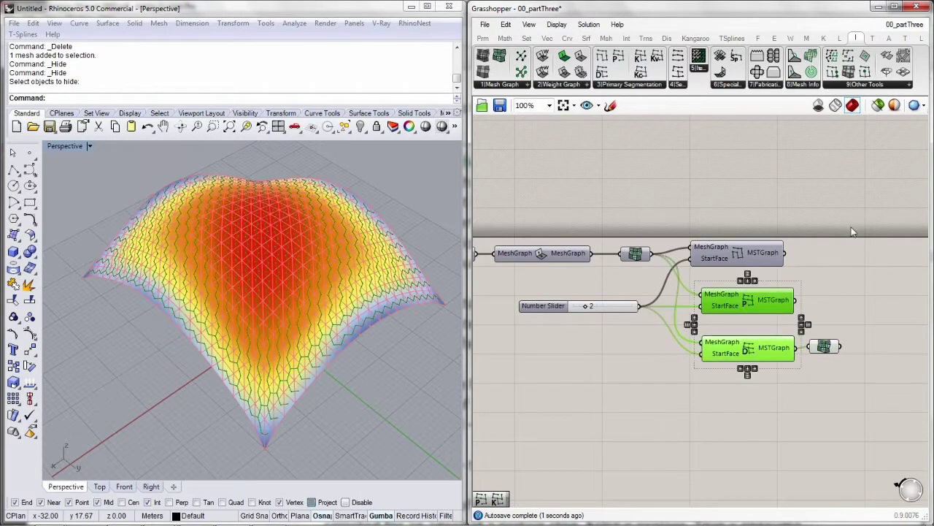
{"action": "middle_click", "coordinate": [852, 231]}
{"action": "left_click", "coordinate": [870, 248]}
{"action": "left_click_drag", "start_coordinate": [869, 284], "coordinate": [824, 361]}
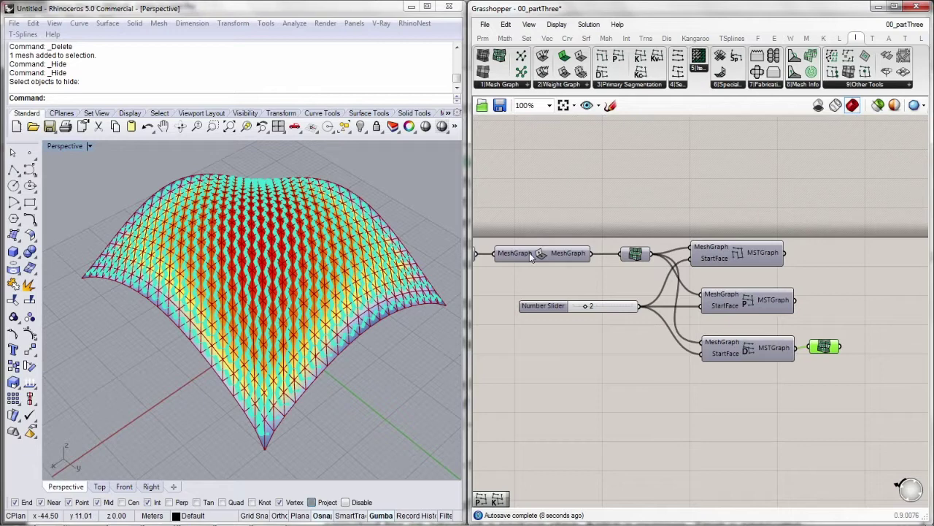
Step: Align the DFS, Prim and Djikstra components in one vertical column and move them closer to the input mesh graph parameter
{"action": "left_click", "coordinate": [620, 83]}
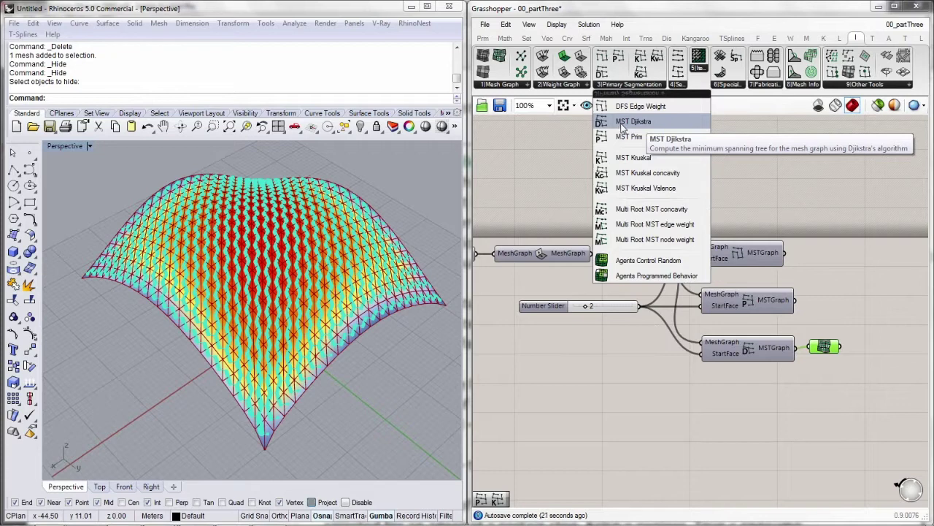
{"action": "left_click_drag", "start_coordinate": [753, 346], "coordinate": [748, 348]}
{"action": "left_click", "coordinate": [827, 312]}
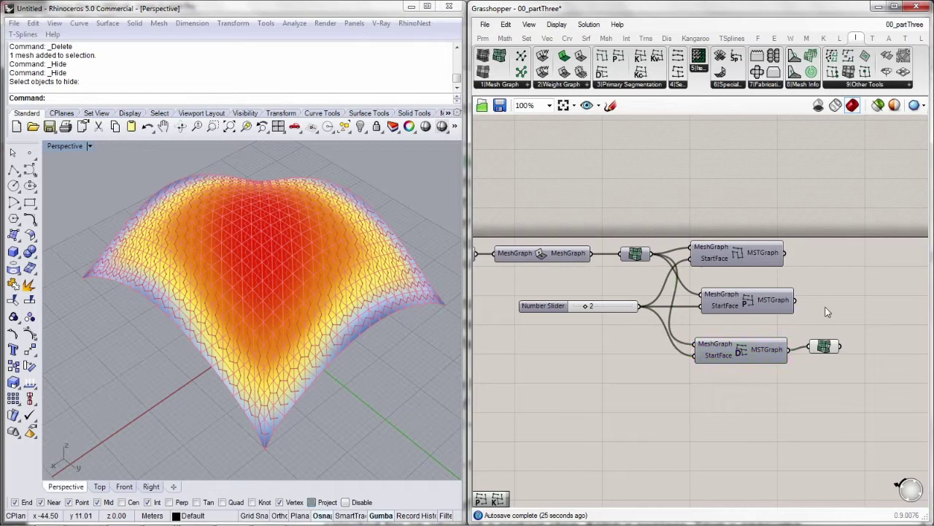
{"action": "left_click_drag", "start_coordinate": [771, 181], "coordinate": [712, 379]}
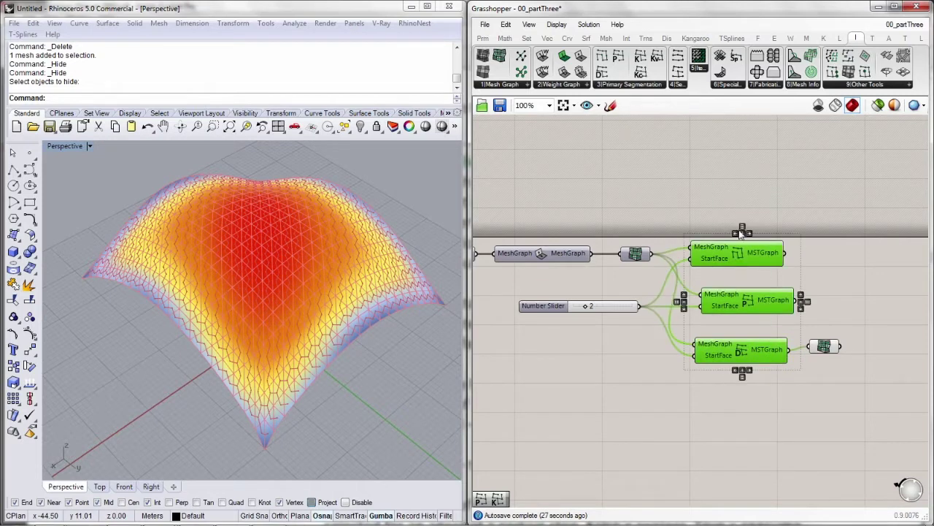
{"action": "left_click", "coordinate": [741, 233]}
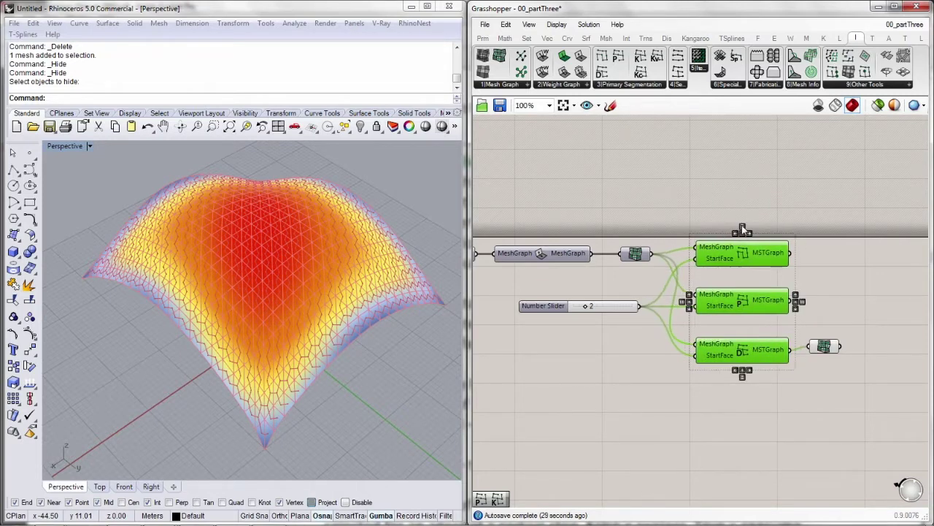
{"action": "left_click_drag", "start_coordinate": [741, 247], "coordinate": [724, 245]}
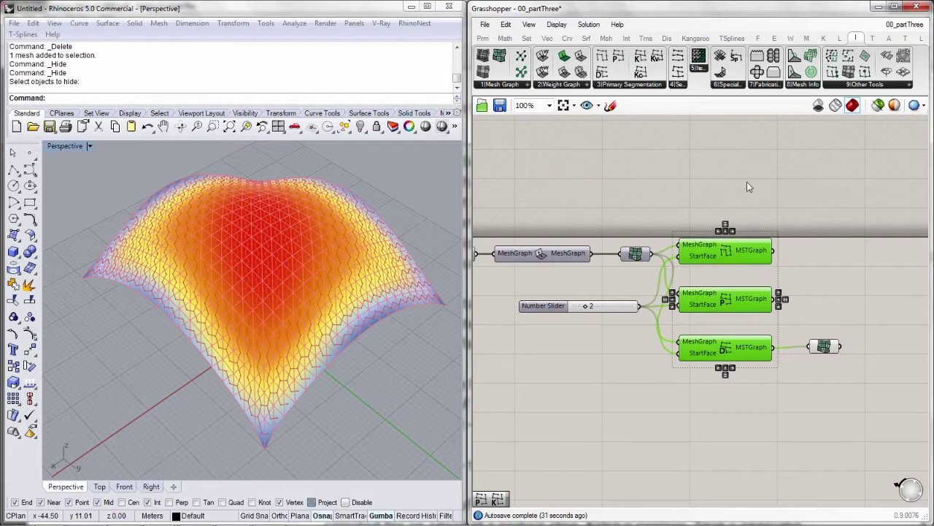
Step: Add an MST Kruskal component fed by the mesh graph and connect its MSTGraph output to the output graph parameter
{"action": "left_click", "coordinate": [643, 85]}
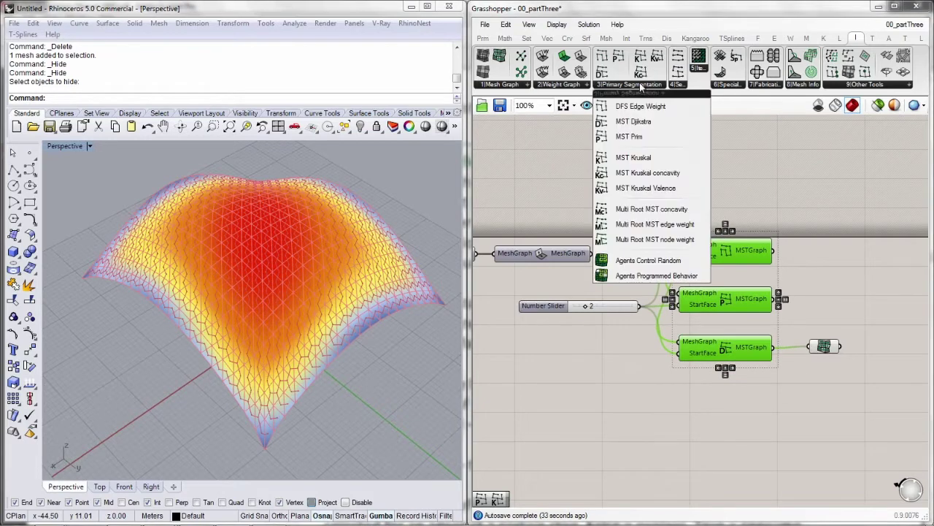
{"action": "left_click", "coordinate": [647, 158]}
{"action": "left_click", "coordinate": [721, 420]}
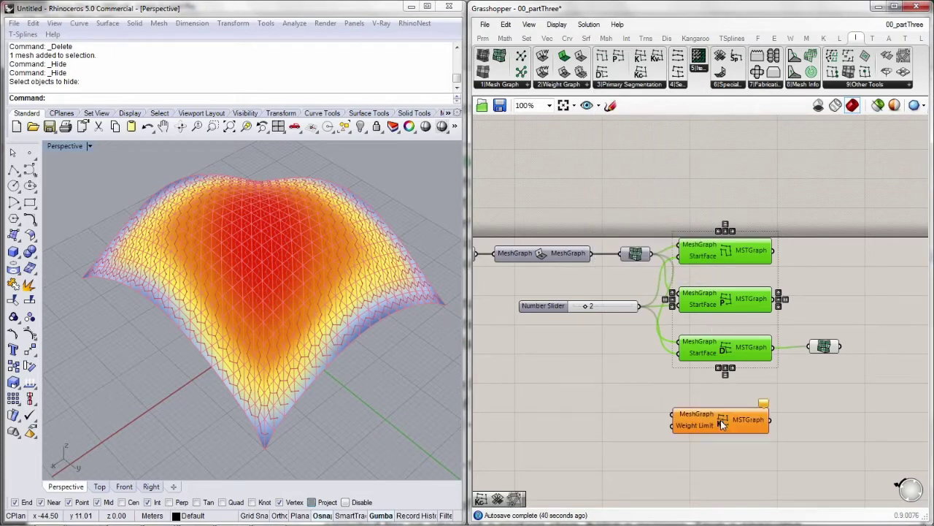
{"action": "left_click_drag", "start_coordinate": [649, 253], "coordinate": [721, 438]}
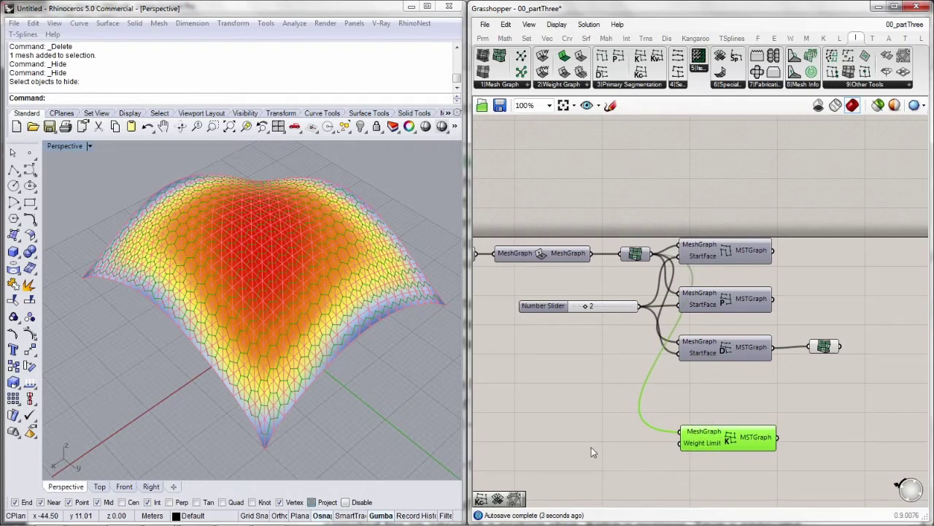
{"action": "left_click_drag", "start_coordinate": [809, 347], "coordinate": [805, 436]}
Step: Turn off the MST Kruskal component's preview and select the output graph parameter to inspect its tree on the mesh
{"action": "left_click", "coordinate": [739, 438]}
{"action": "right_click", "coordinate": [856, 310]}
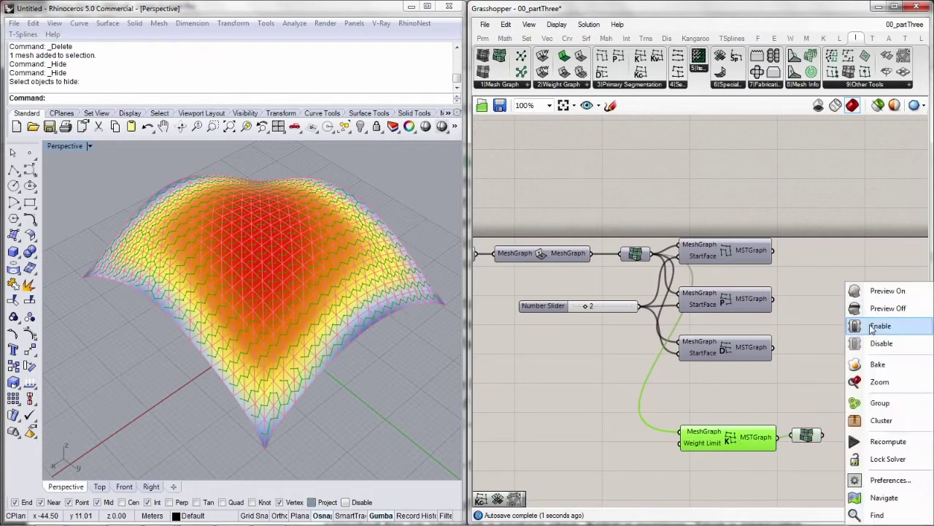
{"action": "left_click", "coordinate": [869, 307]}
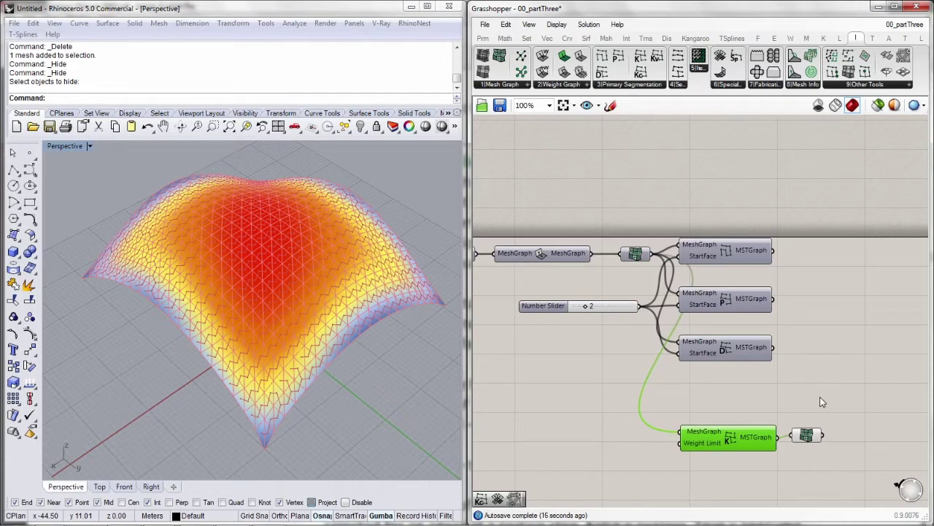
{"action": "mouse_move", "coordinate": [706, 446]}
{"action": "left_click_drag", "start_coordinate": [865, 399], "coordinate": [798, 471]}
{"action": "right_click_drag", "start_coordinate": [305, 312], "coordinate": [287, 292]}
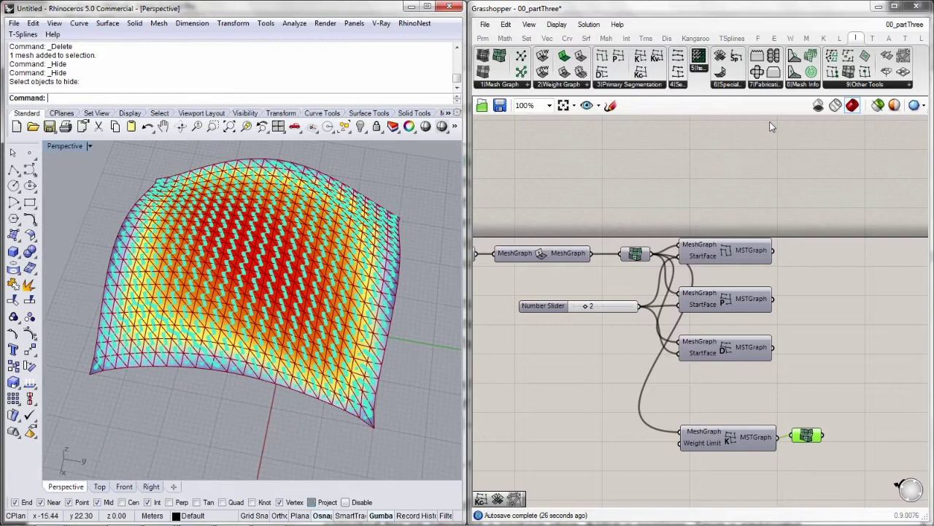
Step: Add an MST Kruskal concavity component below MST Kruskal and connect the mesh graph to its MeshGraph input
{"action": "left_click", "coordinate": [643, 86]}
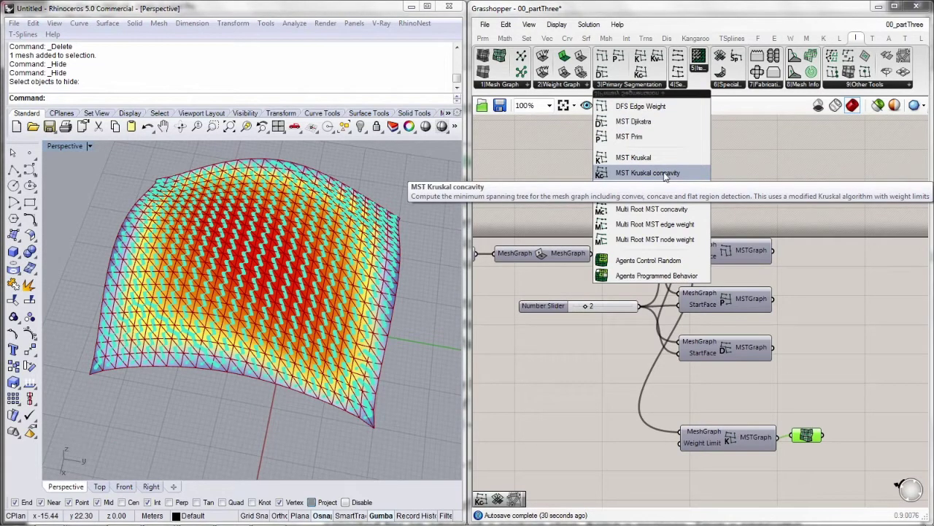
{"action": "left_click", "coordinate": [665, 175]}
{"action": "left_click", "coordinate": [697, 477]}
{"action": "right_click_drag", "start_coordinate": [697, 477], "coordinate": [684, 368]}
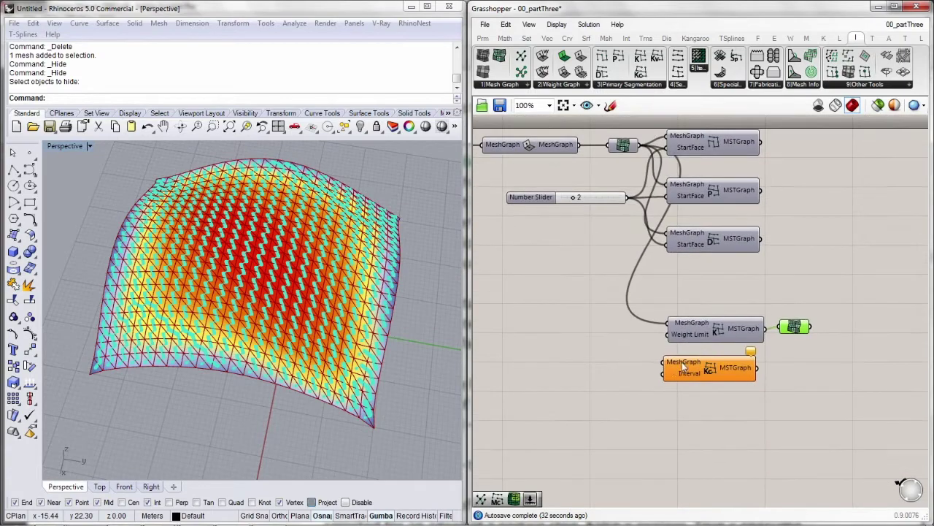
{"action": "left_click_drag", "start_coordinate": [663, 363], "coordinate": [640, 145]}
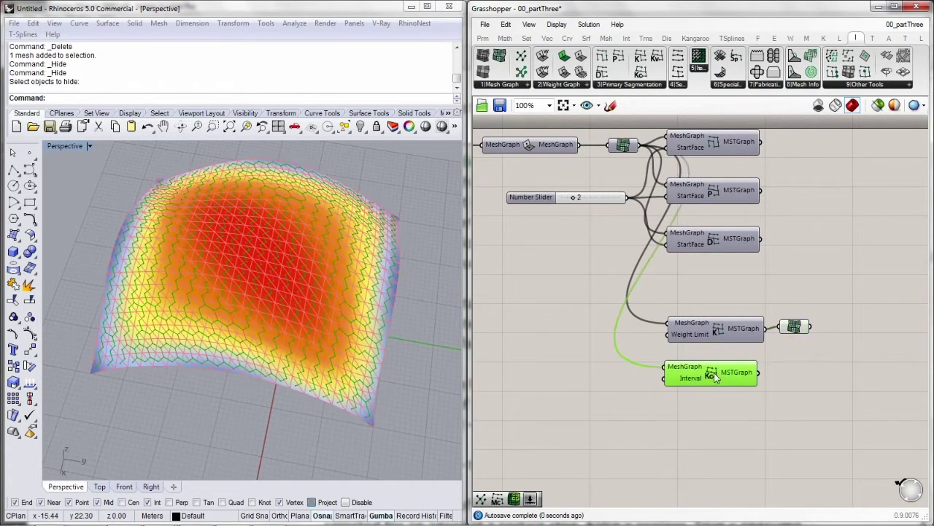
Step: Connect the MST Kruskal concavity output to the output graph parameter and turn off the component's preview
{"action": "left_click_drag", "start_coordinate": [780, 326], "coordinate": [789, 379]}
{"action": "right_click_drag", "start_coordinate": [427, 383], "coordinate": [247, 310]}
{"action": "scroll", "coordinate": [339, 317], "scroll_direction": "up", "scroll_amount": 8}
{"action": "left_click_drag", "start_coordinate": [738, 453], "coordinate": [702, 321]}
{"action": "middle_click", "coordinate": [825, 241]}
{"action": "left_click", "coordinate": [840, 263]}
Step: Switch the output graph parameter to Simple Enhanced preview, inspect its tree on the mesh and check the Interval input's description
{"action": "left_click_drag", "start_coordinate": [812, 335], "coordinate": [788, 383]}
{"action": "right_click", "coordinate": [782, 375]}
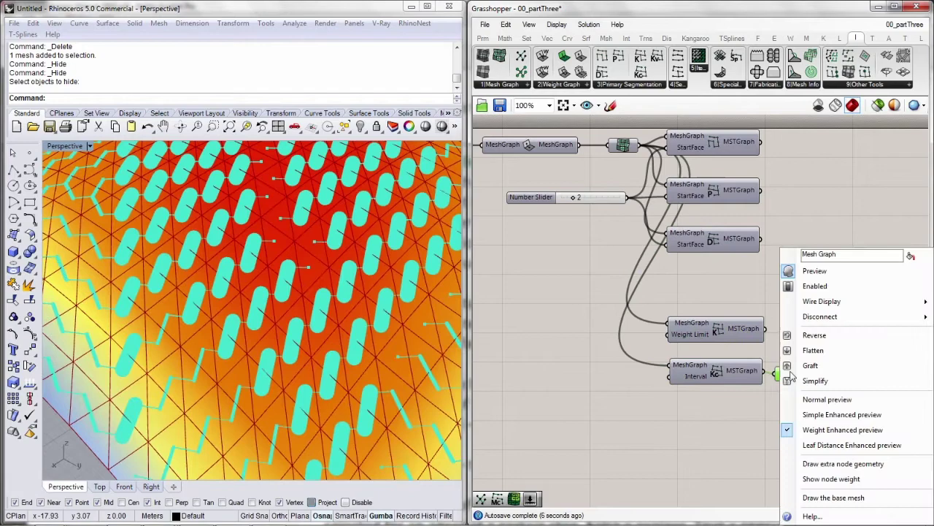
{"action": "left_click", "coordinate": [841, 415]}
{"action": "scroll", "coordinate": [295, 278], "scroll_direction": "down", "scroll_amount": 5}
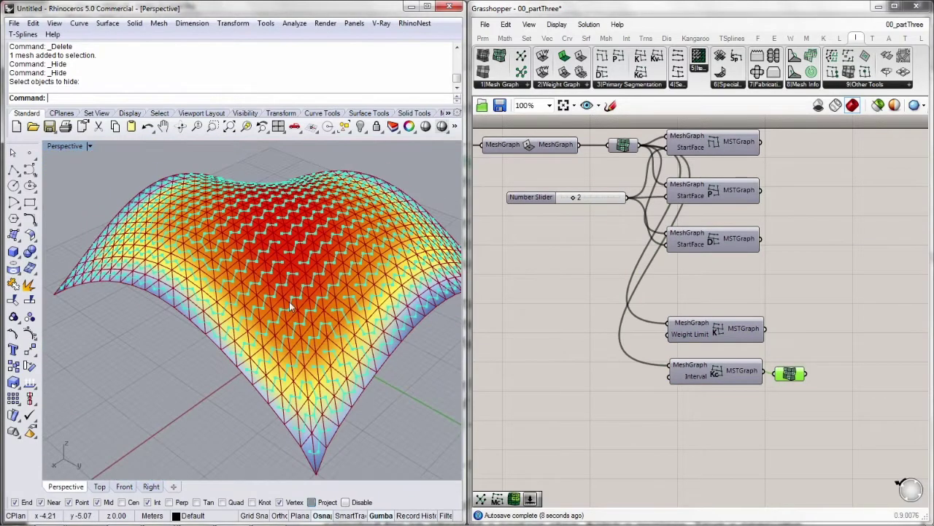
{"action": "right_click_drag", "start_coordinate": [294, 314], "coordinate": [289, 305]}
{"action": "scroll", "coordinate": [186, 260], "scroll_direction": "up", "scroll_amount": 5}
{"action": "right_click_drag", "start_coordinate": [186, 260], "coordinate": [236, 304]}
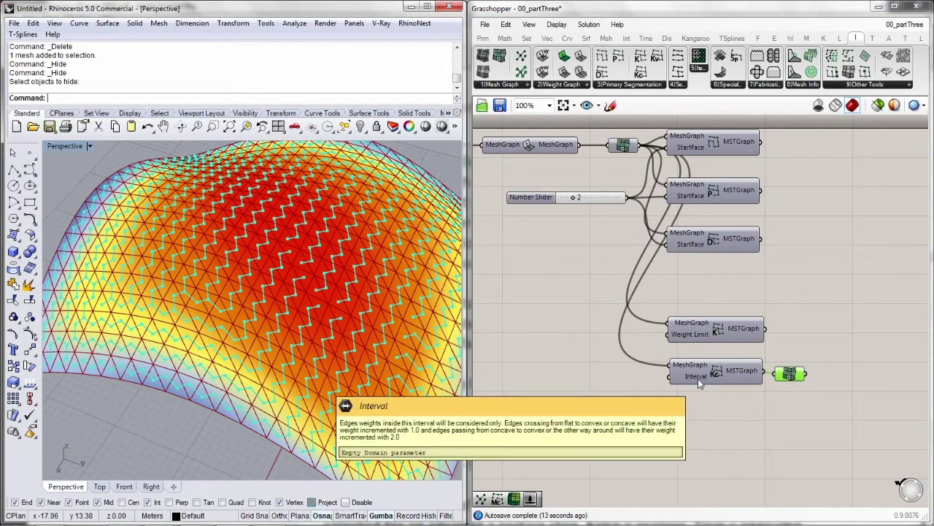
{"action": "mouse_move", "coordinate": [687, 380]}
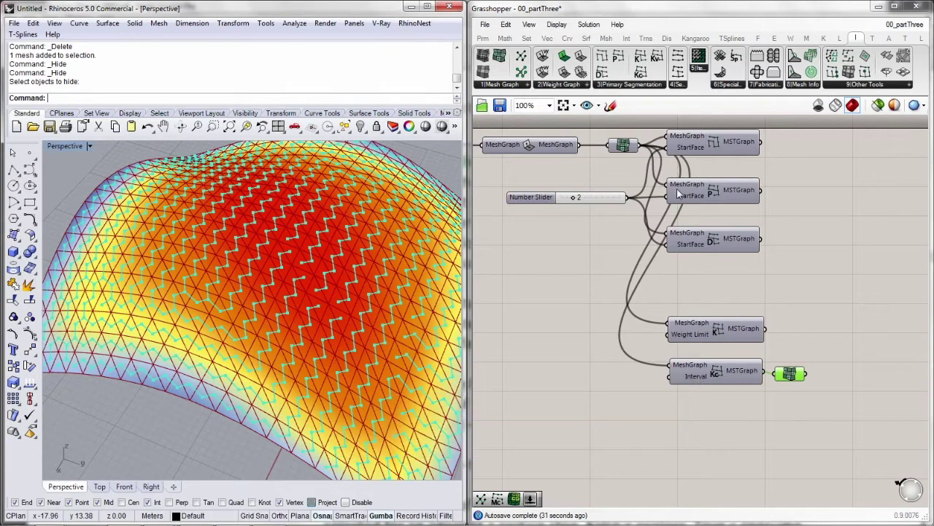
Step: Add an MST Kruskal Valence component below MST Kruskal concavity, fed by the mesh graph, and connect its output to the output graph parameter
{"action": "left_click", "coordinate": [632, 85]}
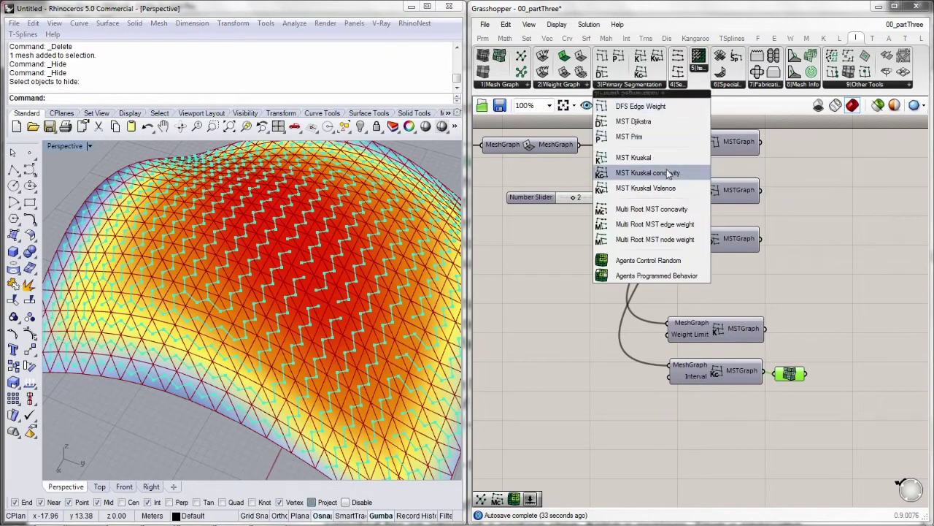
{"action": "left_click_drag", "start_coordinate": [658, 190], "coordinate": [698, 401]}
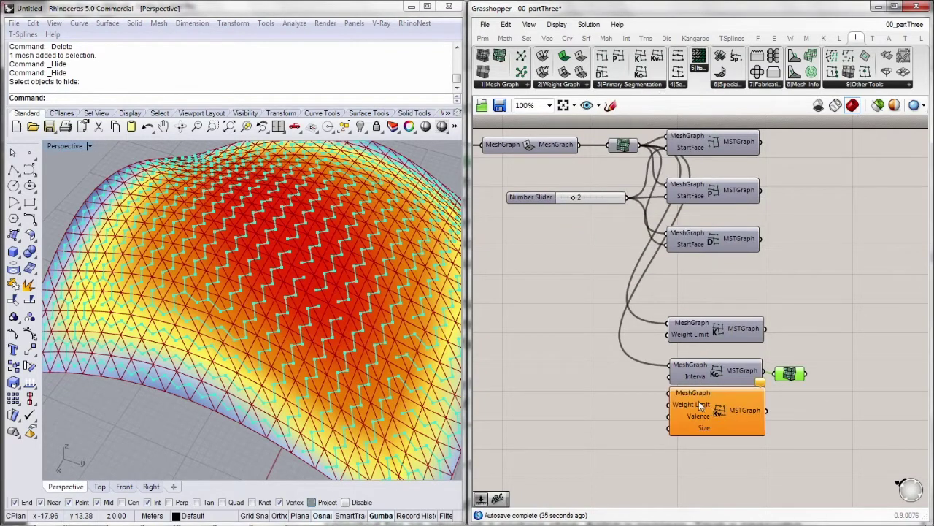
{"action": "left_click_drag", "start_coordinate": [642, 149], "coordinate": [668, 399]}
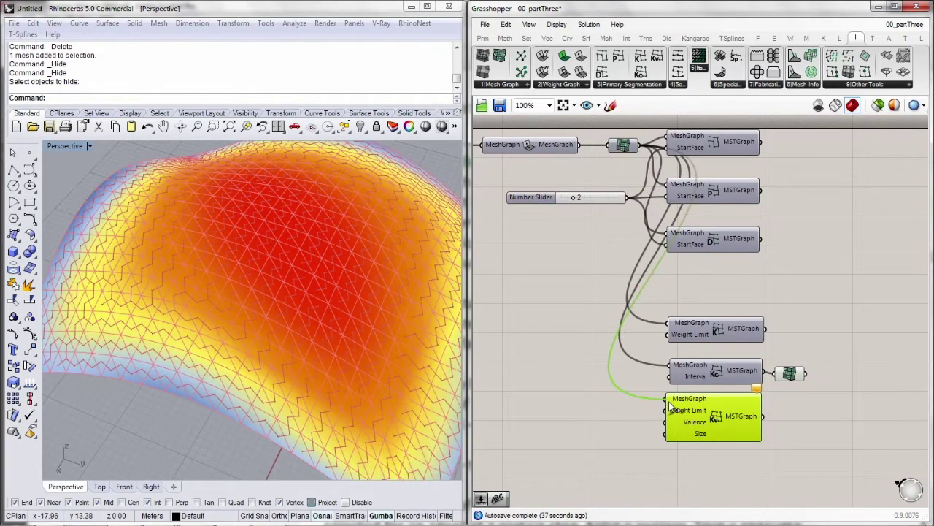
{"action": "left_click_drag", "start_coordinate": [788, 375], "coordinate": [763, 416]}
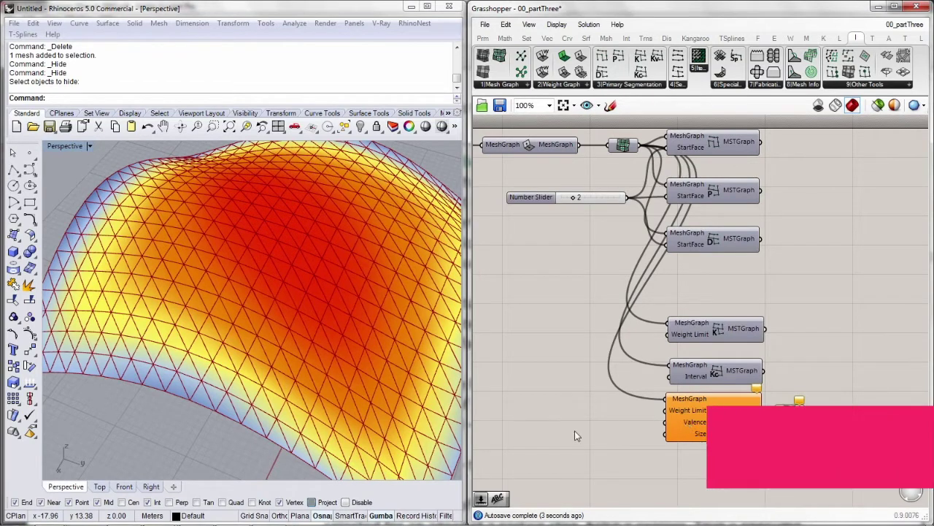
Step: Create a number slider with the value 20 and connect it to the Size input of MST Kruskal Valence
{"action": "right_click_drag", "start_coordinate": [583, 412], "coordinate": [585, 388]}
{"action": "double_click", "coordinate": [592, 400]}
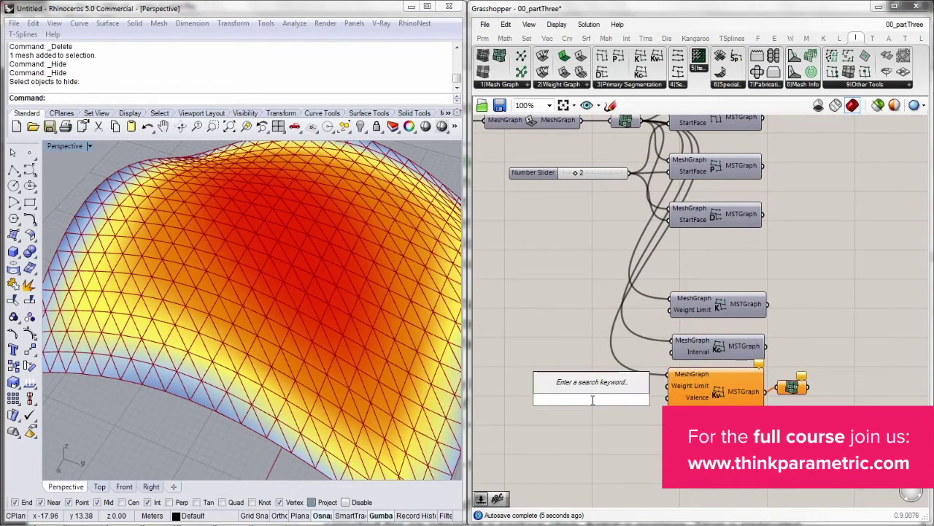
{"action": "type", "text": "20"}
{"action": "key", "text": "Return"}
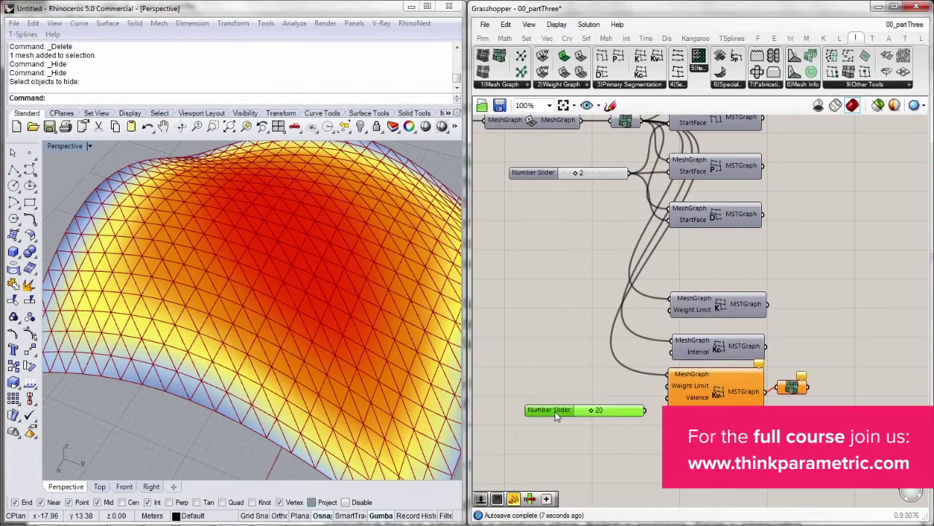
{"action": "left_click_drag", "start_coordinate": [645, 411], "coordinate": [669, 397]}
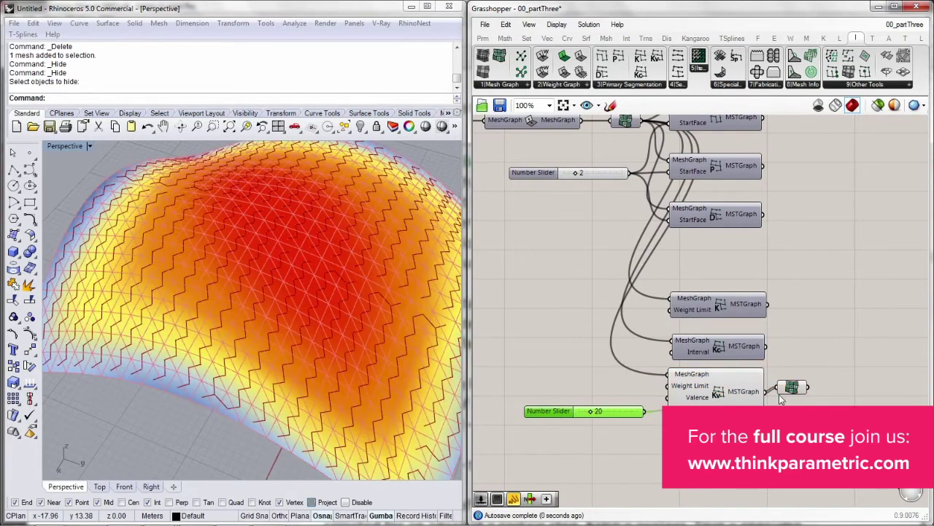
Step: Turn off the preview of the three Kruskal components and distribute them evenly in their vertical column
{"action": "left_click_drag", "start_coordinate": [792, 392], "coordinate": [790, 401]}
{"action": "left_click_drag", "start_coordinate": [732, 394], "coordinate": [697, 291]}
{"action": "right_click", "coordinate": [846, 259]}
{"action": "left_click", "coordinate": [887, 282]}
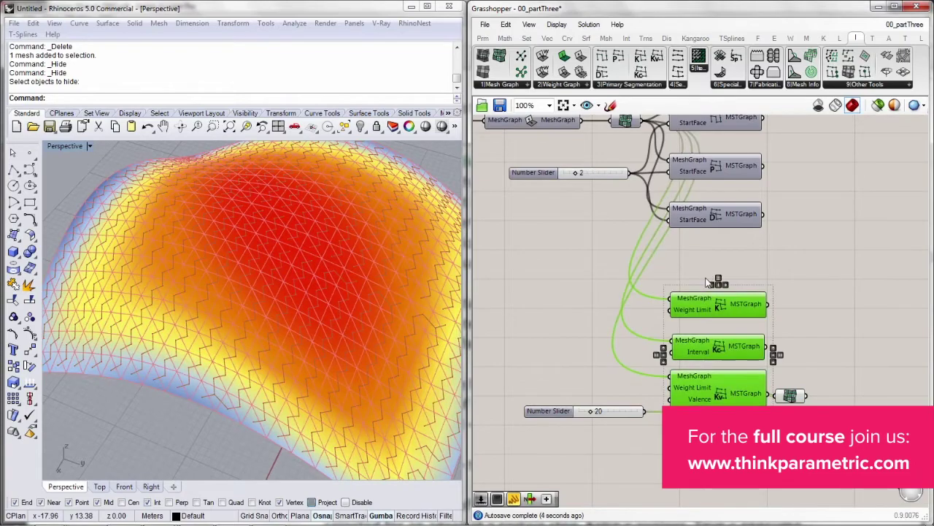
{"action": "left_click", "coordinate": [719, 279]}
{"action": "left_click", "coordinate": [789, 274]}
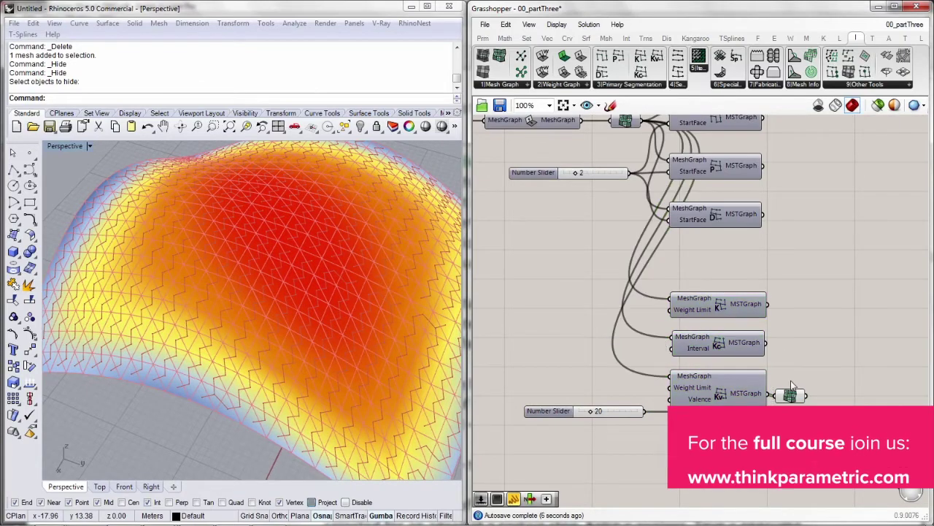
Step: Set the Size slider of MST Kruskal Valence to 10 and select the output graph parameter to show its subtrees on the mesh
{"action": "left_click", "coordinate": [790, 394]}
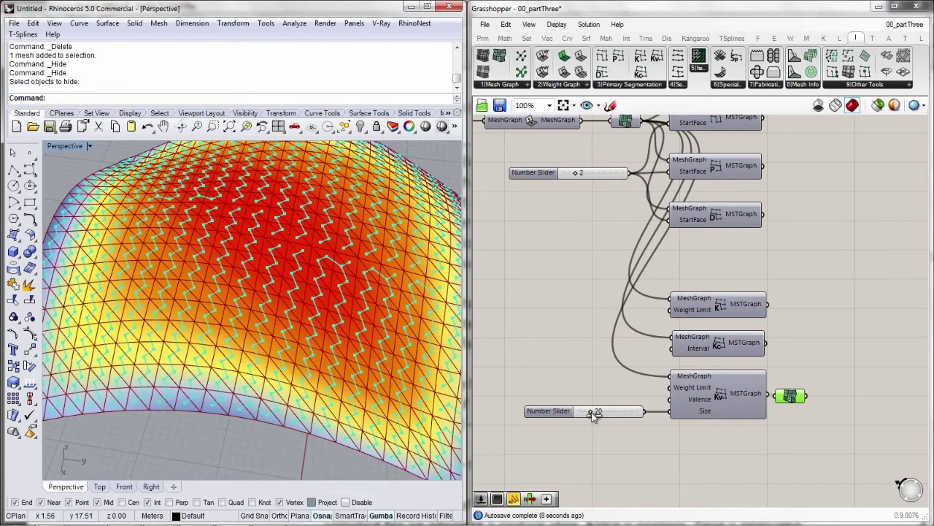
{"action": "double_click", "coordinate": [595, 411]}
{"action": "type", "text": "10"}
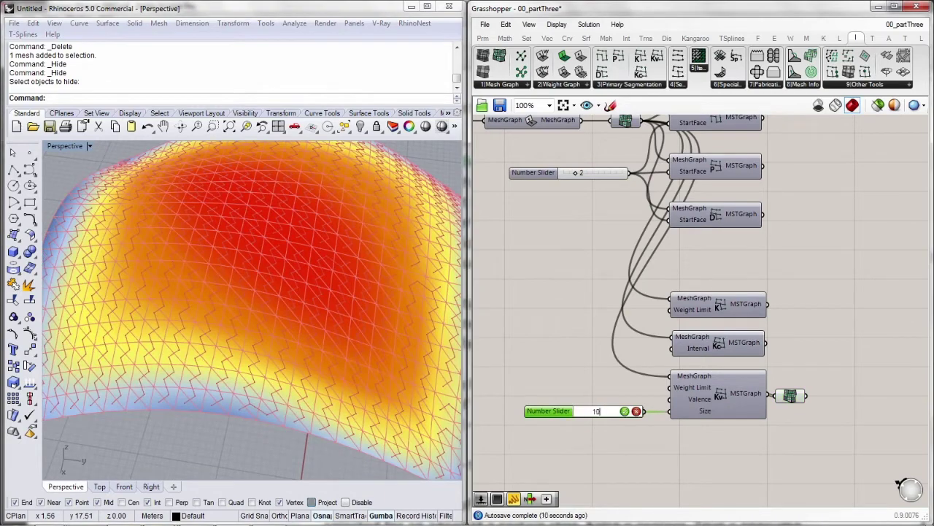
{"action": "key", "text": "Return"}
{"action": "left_click_drag", "start_coordinate": [829, 356], "coordinate": [771, 422]}
{"action": "scroll", "coordinate": [314, 292], "scroll_direction": "up", "scroll_amount": 5}
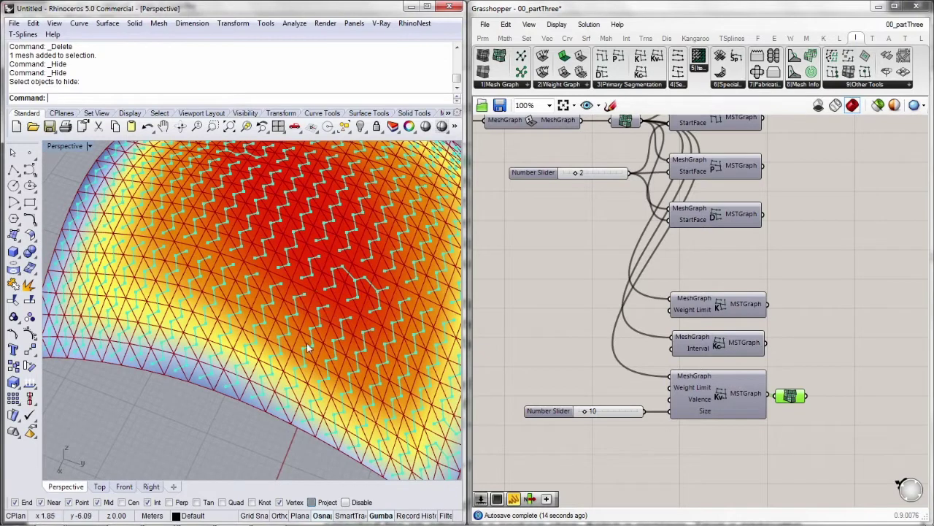
Step: Examine the Weight Limit and Valence input descriptions and the tree's branching nodes near the mesh corner
{"action": "mouse_move", "coordinate": [706, 400]}
{"action": "right_click_drag", "start_coordinate": [364, 382], "coordinate": [275, 321], "text": "shift"}
{"action": "mouse_move", "coordinate": [700, 401]}
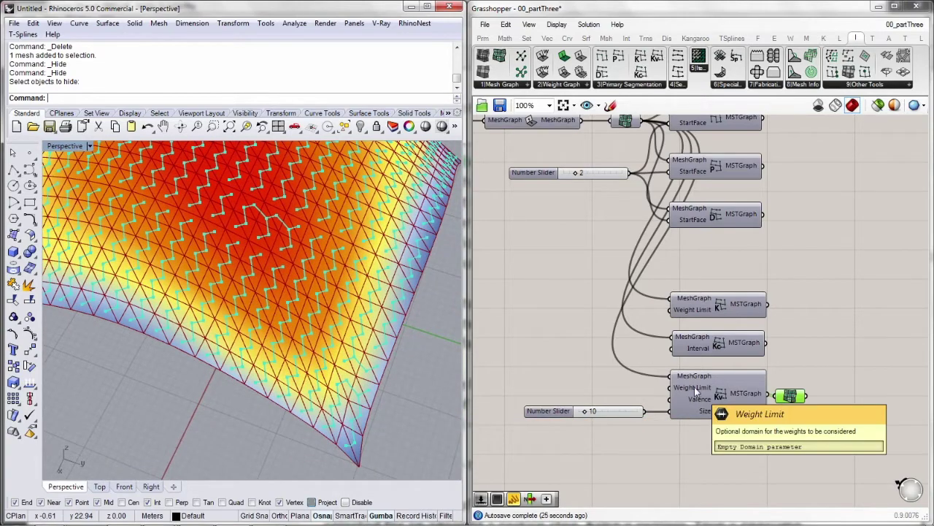
{"action": "right_click_drag", "start_coordinate": [328, 353], "coordinate": [291, 333]}
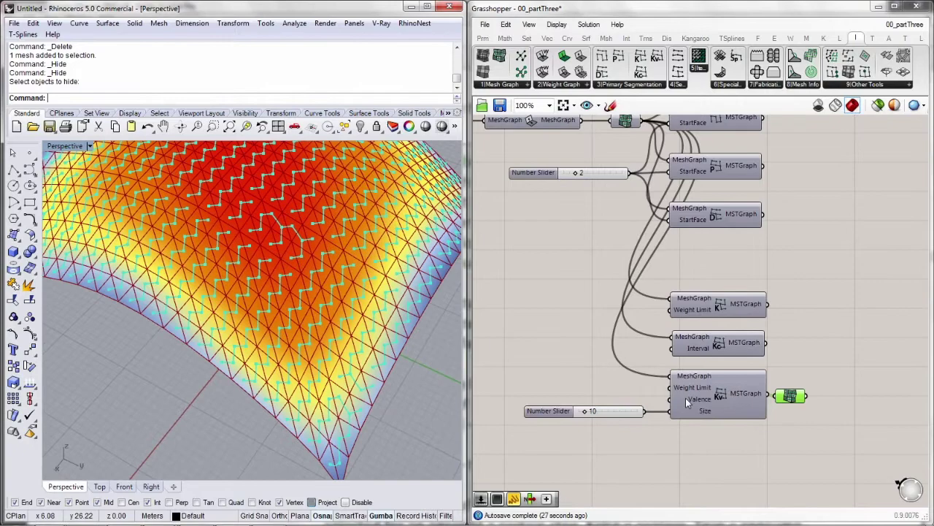
{"action": "scroll", "coordinate": [345, 408], "scroll_direction": "up", "scroll_amount": 4}
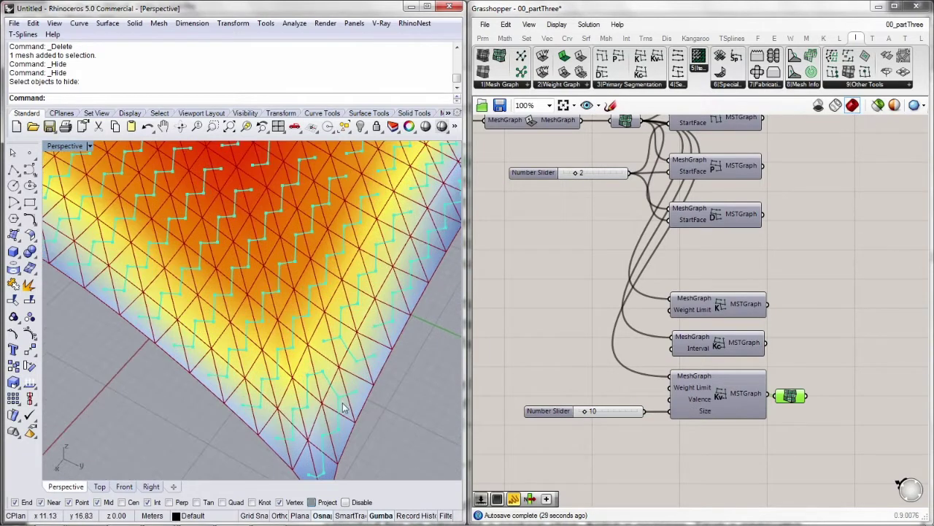
{"action": "scroll", "coordinate": [345, 408], "scroll_direction": "up", "scroll_amount": 5}
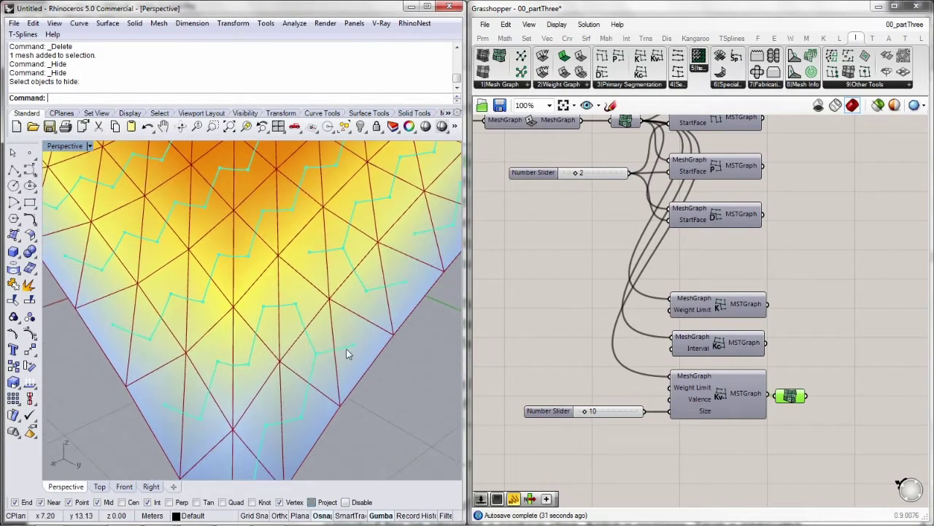
{"action": "right_click_drag", "start_coordinate": [341, 360], "coordinate": [327, 346]}
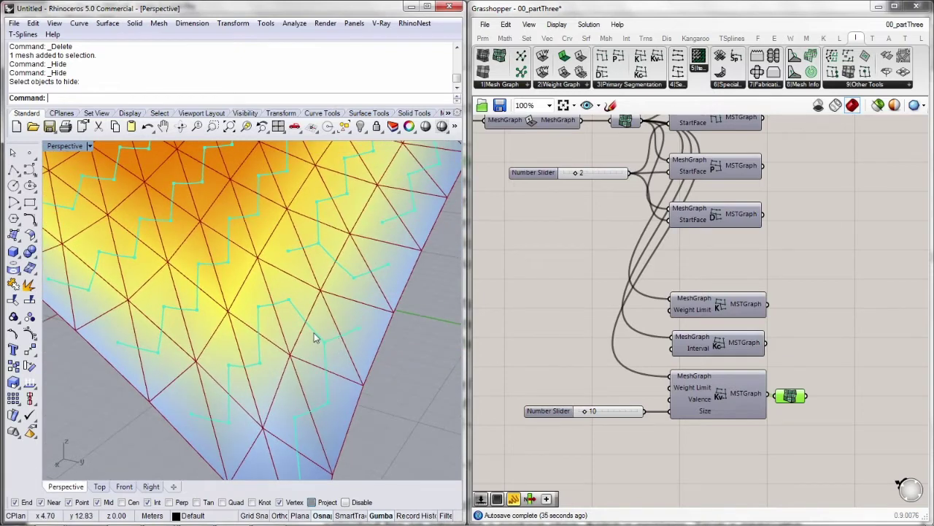
{"action": "mouse_move", "coordinate": [706, 403]}
{"action": "scroll", "coordinate": [277, 325], "scroll_direction": "down", "scroll_amount": 4}
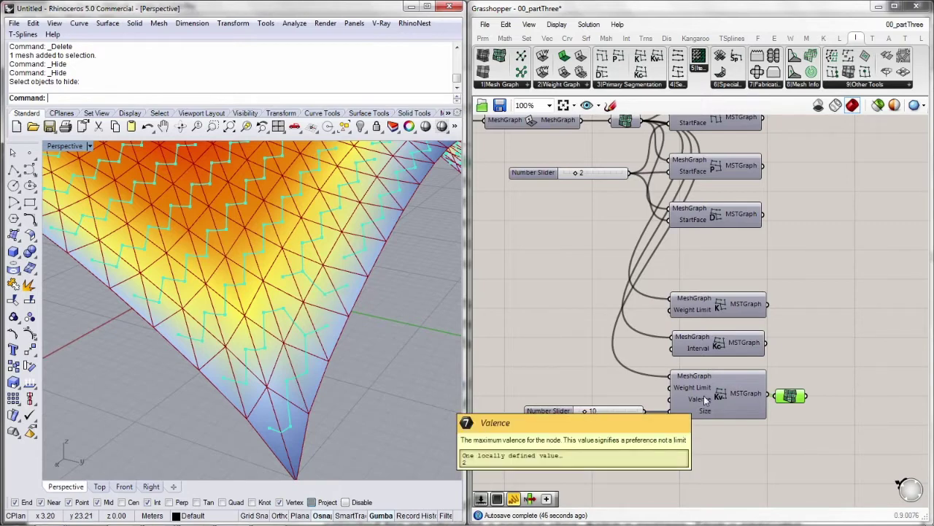
{"action": "right_click_drag", "start_coordinate": [322, 290], "coordinate": [322, 327], "text": "shift"}
Step: Add a Multi Root MST concavity component below MST Kruskal Valence and connect the mesh graph to its MeshGraph input
{"action": "left_click", "coordinate": [614, 83]}
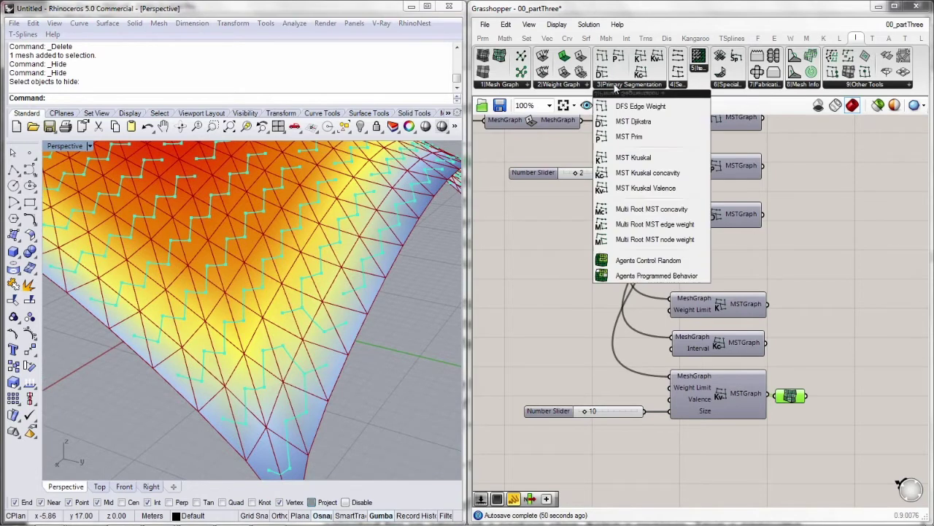
{"action": "left_click_drag", "start_coordinate": [645, 206], "coordinate": [704, 481]}
{"action": "right_click_drag", "start_coordinate": [714, 406], "coordinate": [684, 309]}
{"action": "left_click_drag", "start_coordinate": [679, 376], "coordinate": [687, 385]}
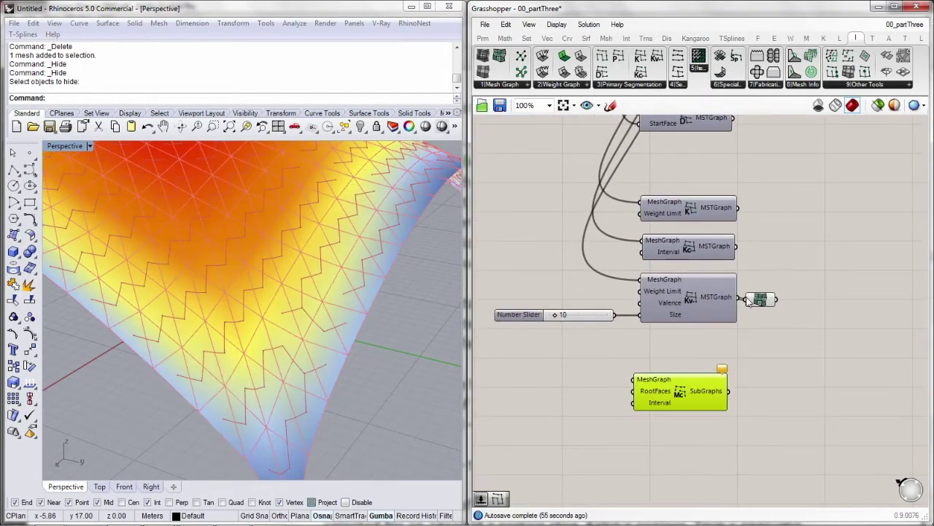
{"action": "right_click_drag", "start_coordinate": [766, 150], "coordinate": [754, 234]}
{"action": "right_click_drag", "start_coordinate": [755, 292], "coordinate": [741, 253]}
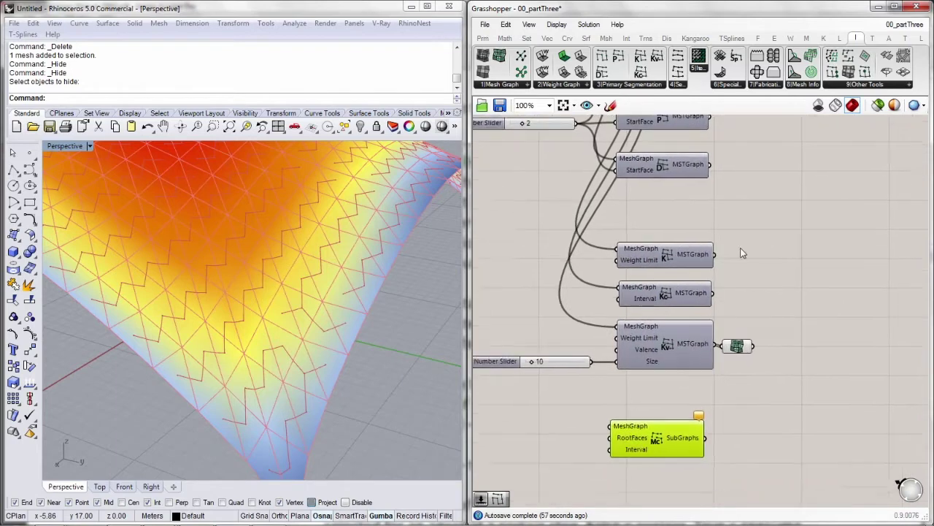
{"action": "scroll", "coordinate": [568, 306], "scroll_direction": "down", "scroll_amount": 3}
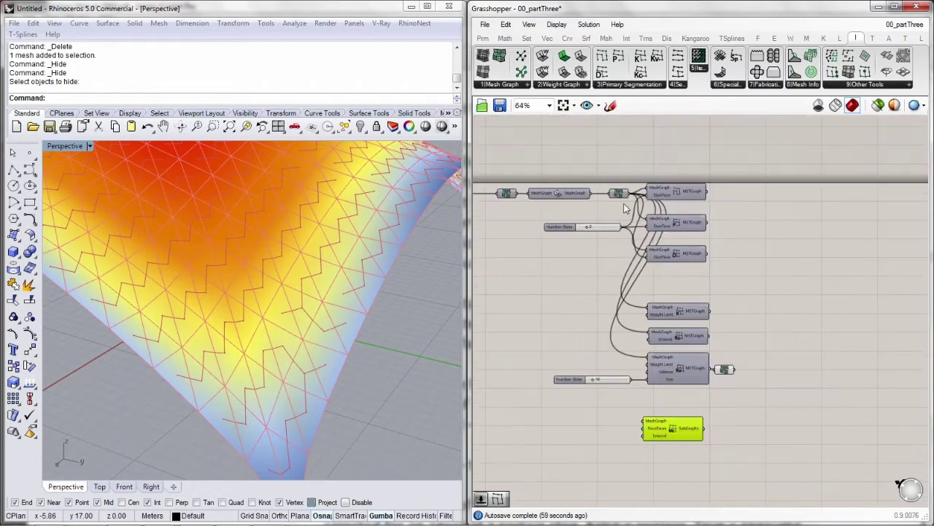
{"action": "left_click_drag", "start_coordinate": [628, 194], "coordinate": [646, 423]}
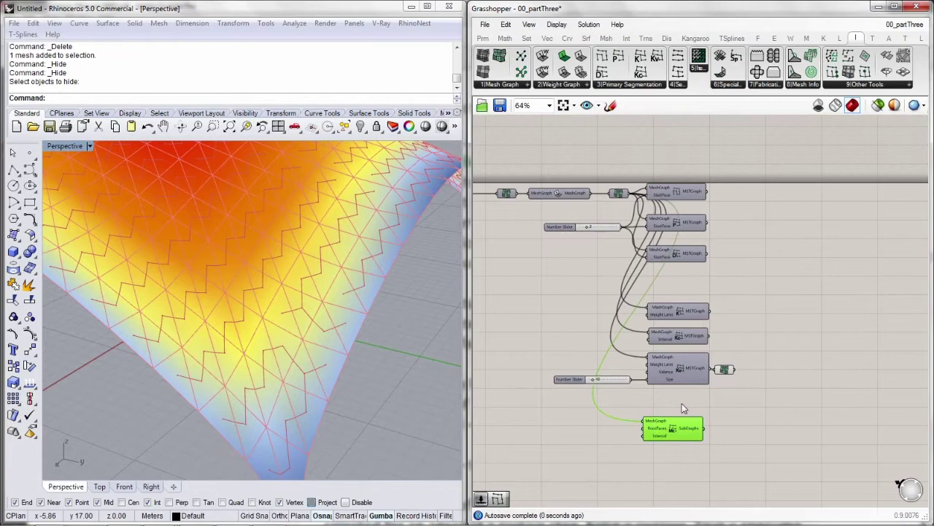
Step: Connect the SubGraphs output of Multi Root MST concavity to the output graph parameter and align the component with the column above
{"action": "left_click_drag", "start_coordinate": [727, 375], "coordinate": [679, 435]}
{"action": "left_click", "coordinate": [718, 395]}
{"action": "right_click_drag", "start_coordinate": [437, 305], "coordinate": [263, 232]}
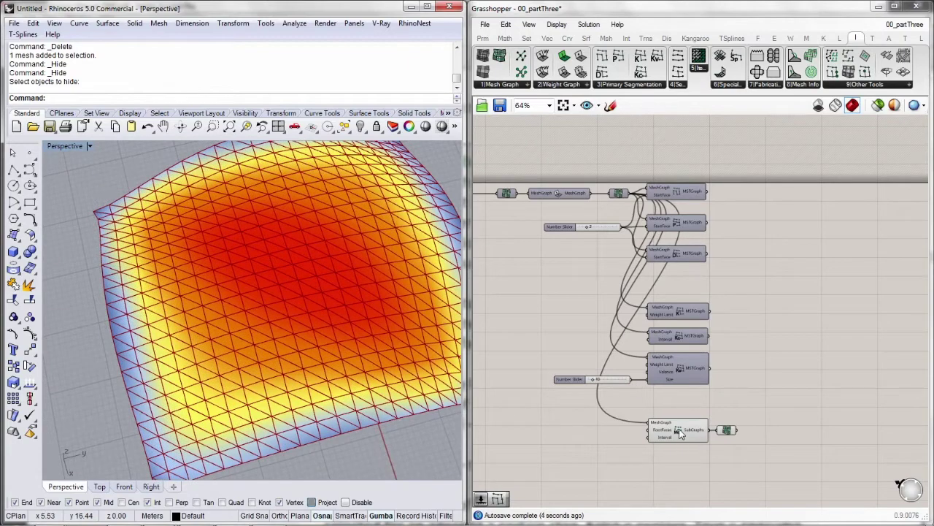
Step: Create two number sliders with the values 0 and 50 and connect both to the RootFaces input of Multi Root MST concavity
{"action": "scroll", "coordinate": [677, 369], "scroll_direction": "up", "scroll_amount": 4}
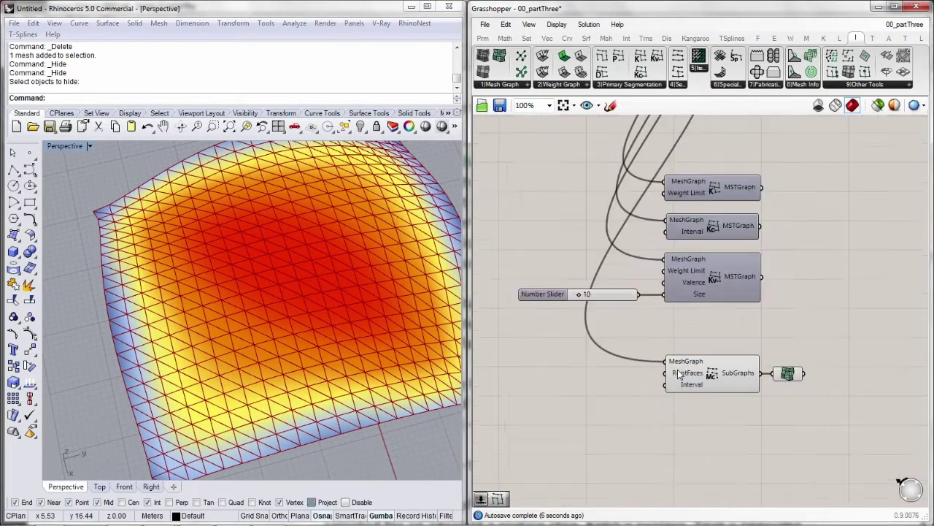
{"action": "double_click", "coordinate": [554, 370]}
{"action": "type", "text": "0"}
{"action": "key", "text": "Return"}
{"action": "left_click_drag", "start_coordinate": [512, 373], "coordinate": [497, 373]}
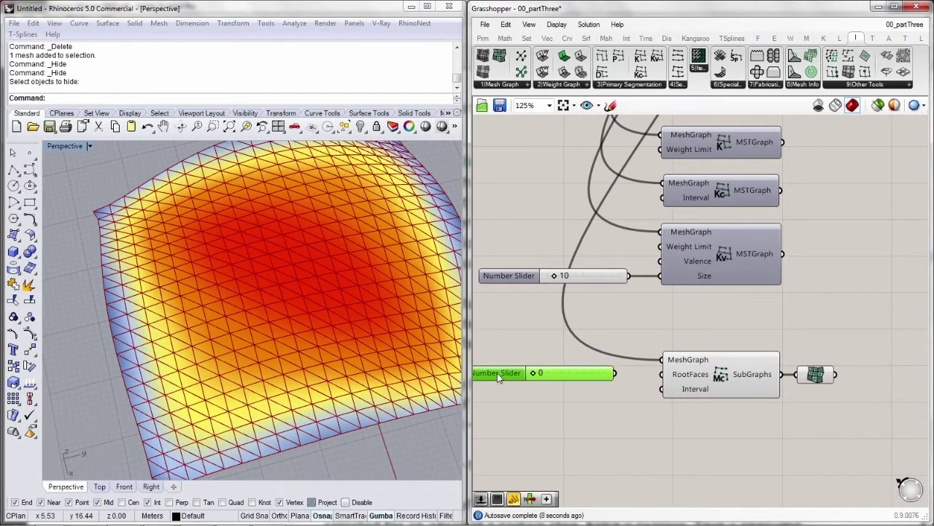
{"action": "right_click_drag", "start_coordinate": [521, 428], "coordinate": [582, 413]}
{"action": "left_click", "coordinate": [568, 408]}
{"action": "double_click", "coordinate": [568, 408]}
{"action": "type", "text": "50"}
{"action": "key", "text": "Return"}
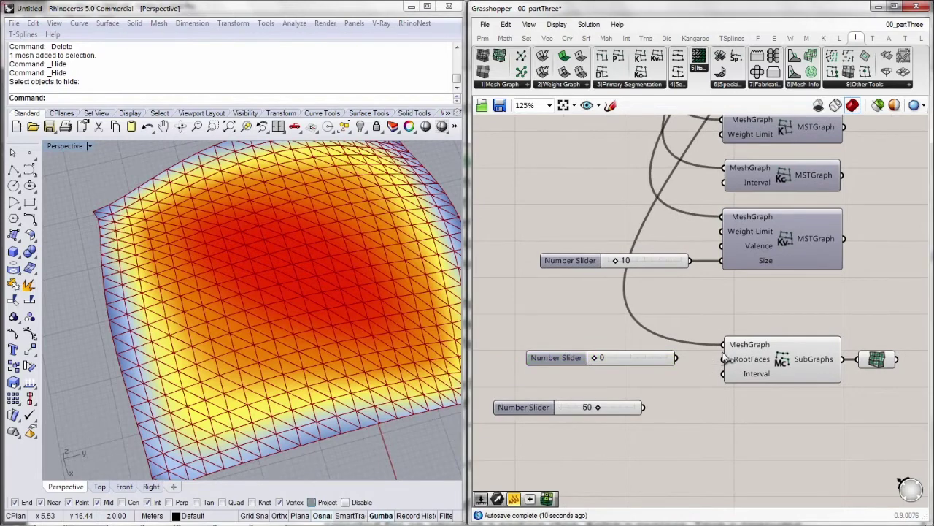
{"action": "left_click_drag", "start_coordinate": [730, 366], "coordinate": [643, 407]}
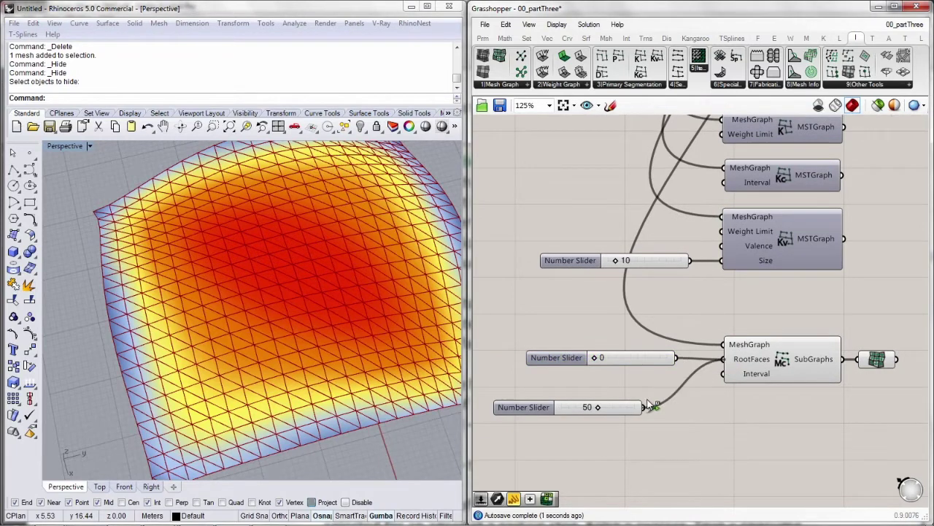
Step: Turn off the preview of the Multi Root MST concavity component
{"action": "left_click", "coordinate": [798, 365]}
{"action": "right_click", "coordinate": [737, 359]}
{"action": "left_click", "coordinate": [768, 300]}
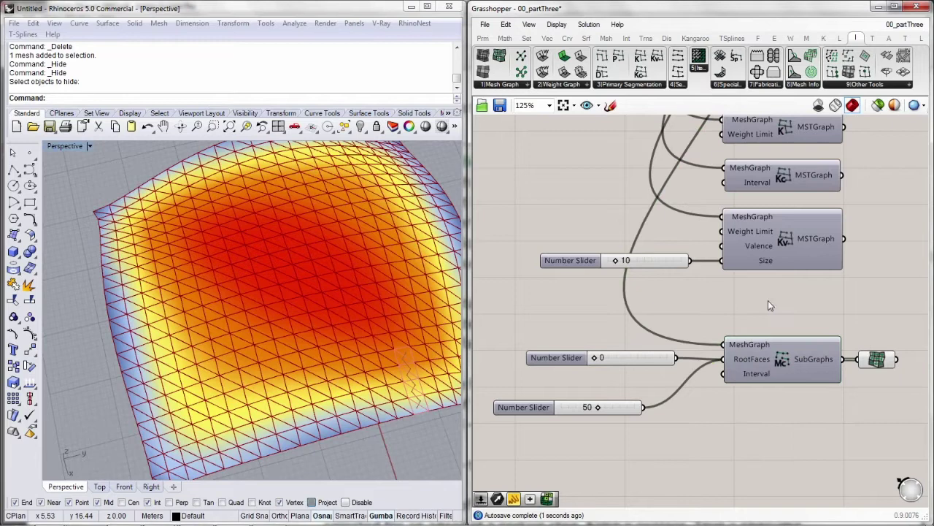
Step: Select the output graph parameter to highlight its subgraphs and set the first RootFaces slider to 28
{"action": "right_click_drag", "start_coordinate": [257, 296], "coordinate": [173, 260], "text": "shift"}
{"action": "left_click", "coordinate": [885, 358]}
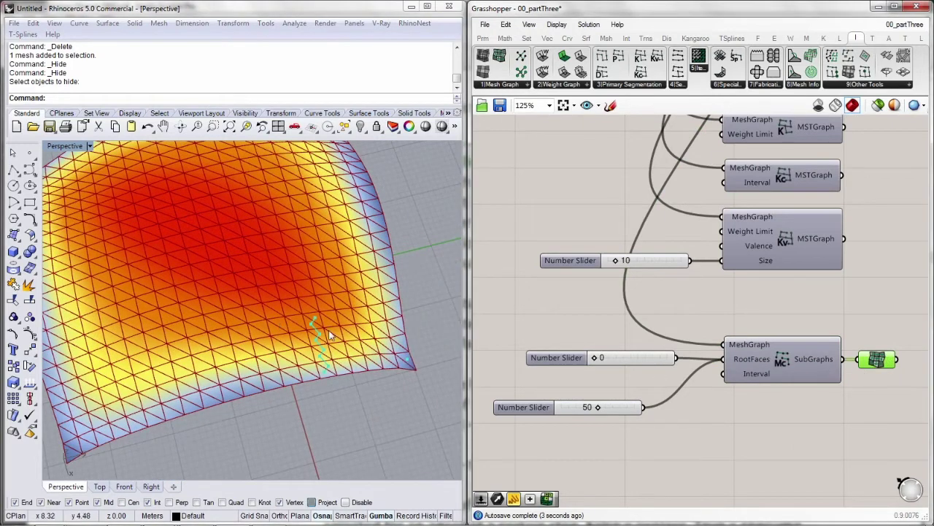
{"action": "right_click_drag", "start_coordinate": [432, 387], "coordinate": [410, 379], "text": "shift"}
{"action": "left_click_drag", "start_coordinate": [595, 360], "coordinate": [613, 359]}
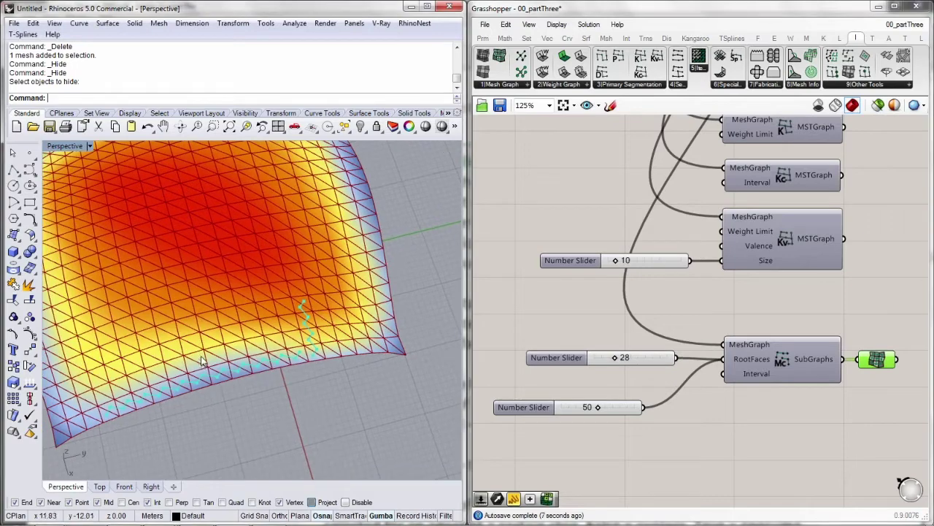
Step: Move the first RootFaces slider above the 50 slider and highlight the output graph parameter to examine its subgraphs on the mesh
{"action": "right_click_drag", "start_coordinate": [205, 352], "coordinate": [324, 249]}
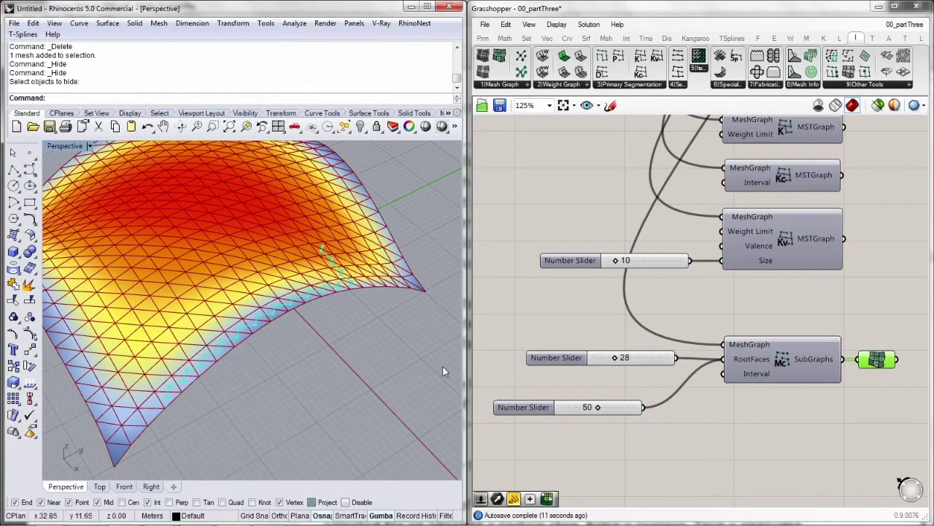
{"action": "left_click_drag", "start_coordinate": [559, 358], "coordinate": [516, 382]}
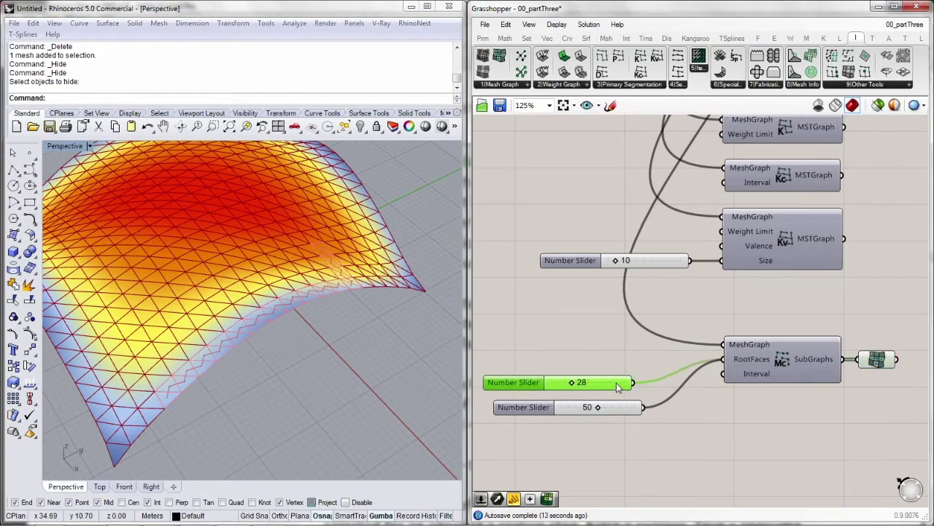
{"action": "left_click", "coordinate": [885, 363]}
{"action": "right_click_drag", "start_coordinate": [257, 339], "coordinate": [219, 288]}
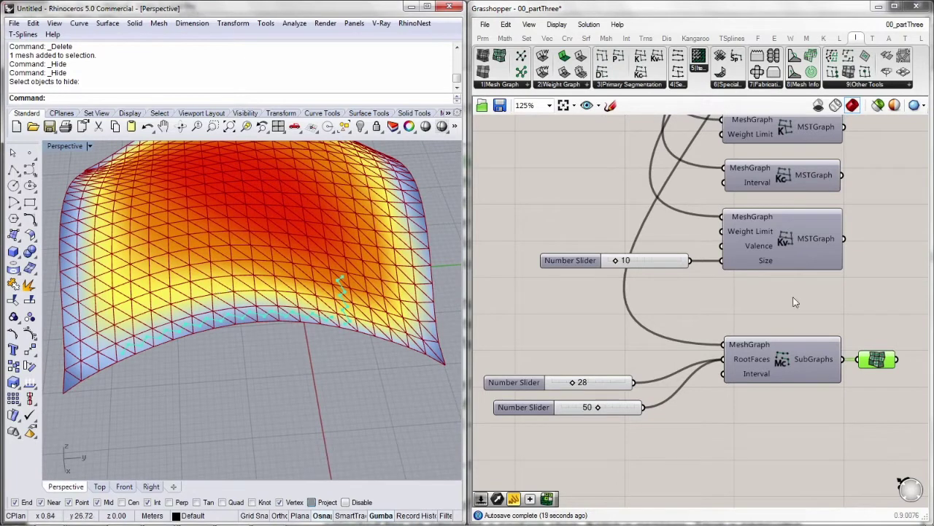
{"action": "mouse_move", "coordinate": [755, 376]}
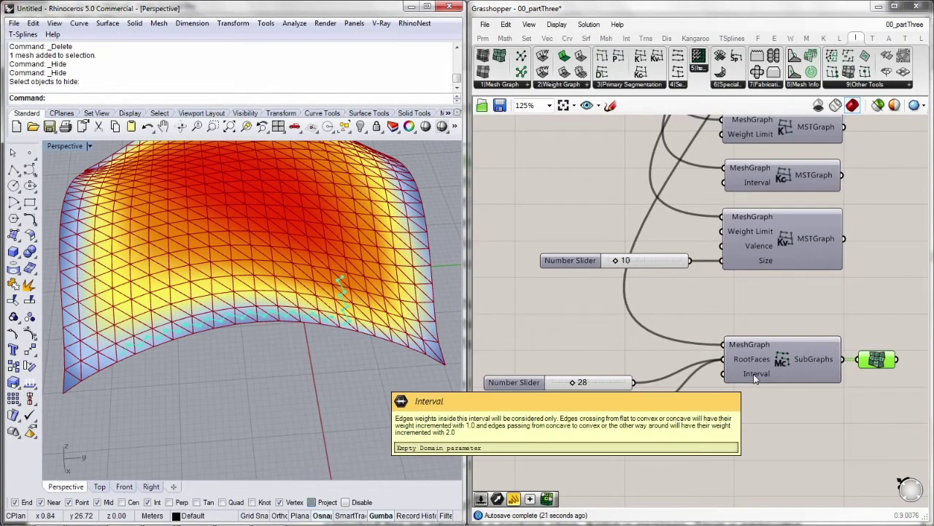
{"action": "right_click_drag", "start_coordinate": [308, 303], "coordinate": [315, 354]}
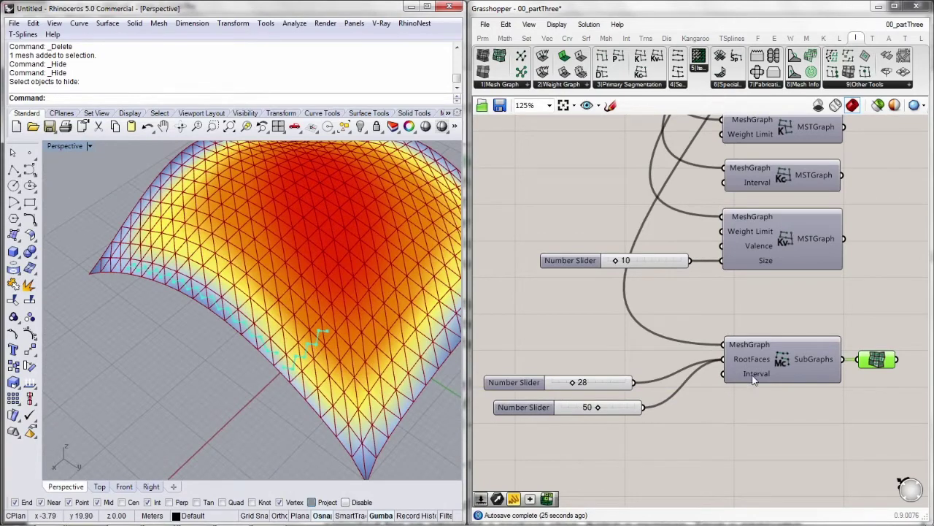
Step: Add a Multi Root MST edge weight component below the concavity one, connecting the weighted graph to MeshGraph and both sliders to RootFaces
{"action": "left_click", "coordinate": [650, 85]}
{"action": "left_click_drag", "start_coordinate": [655, 224], "coordinate": [787, 455]}
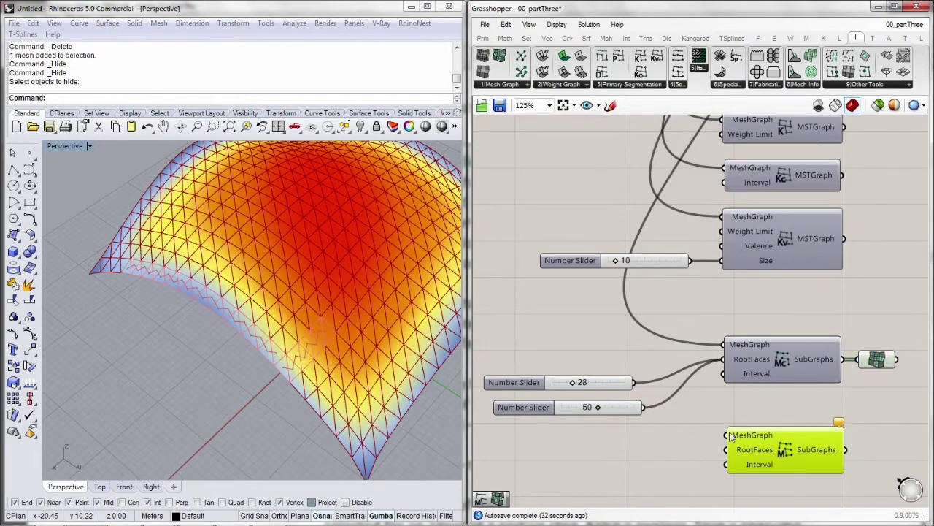
{"action": "left_click_drag", "start_coordinate": [727, 435], "coordinate": [703, 167]}
{"action": "scroll", "coordinate": [723, 448], "scroll_direction": "down", "scroll_amount": 3}
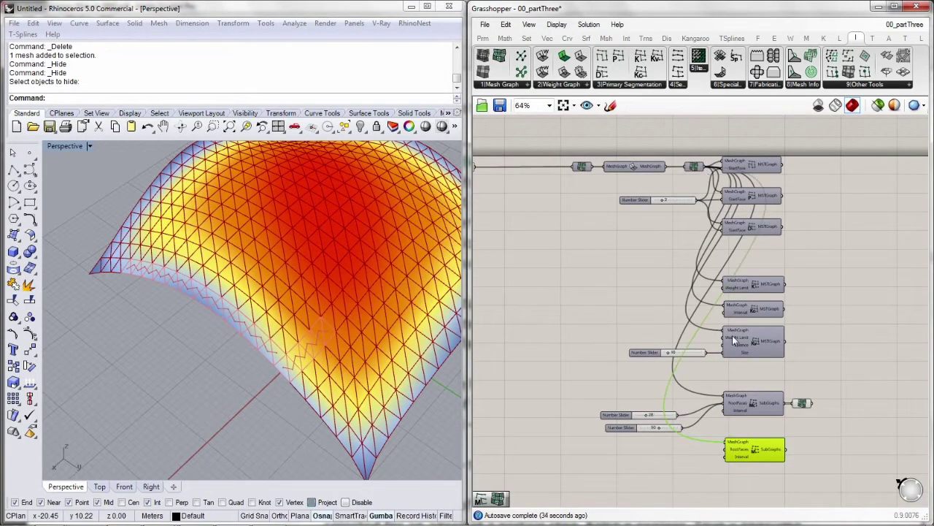
{"action": "scroll", "coordinate": [726, 451], "scroll_direction": "up", "scroll_amount": 4}
{"action": "left_click_drag", "start_coordinate": [723, 447], "coordinate": [631, 381]}
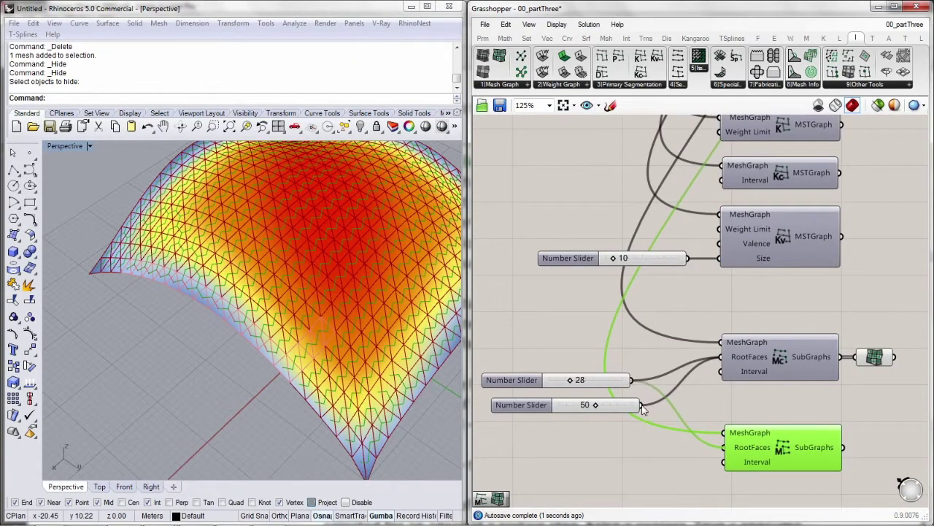
{"action": "left_click_drag", "start_coordinate": [652, 414], "coordinate": [747, 467]}
Step: Connect the edge weight component's SubGraphs to the output graph parameter, place them side by side, and turn off the component's preview
{"action": "left_click_drag", "start_coordinate": [860, 356], "coordinate": [844, 447]}
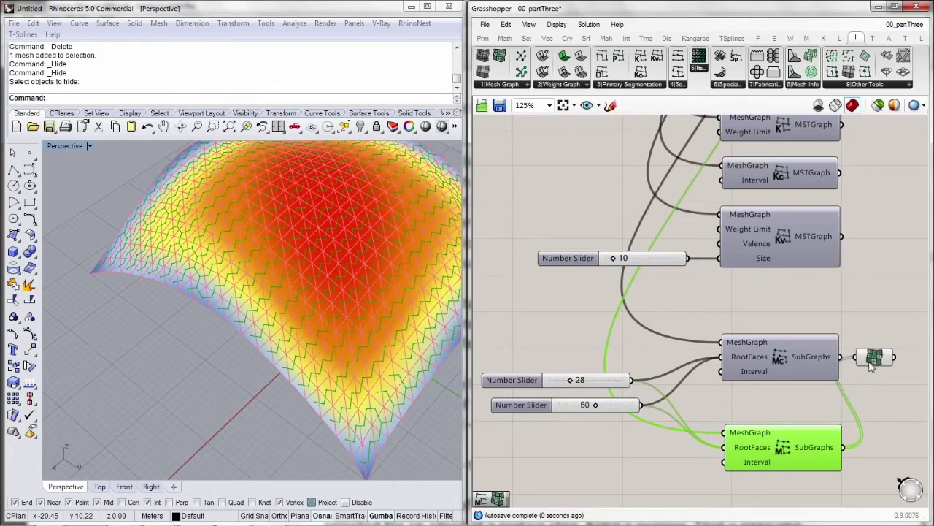
{"action": "left_click_drag", "start_coordinate": [870, 365], "coordinate": [875, 449]}
{"action": "left_click_drag", "start_coordinate": [783, 446], "coordinate": [772, 450]}
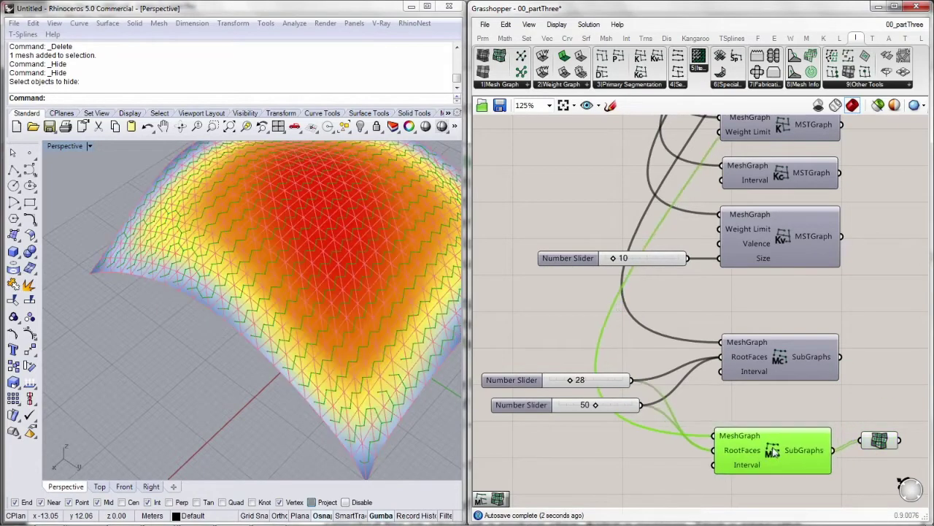
{"action": "middle_click", "coordinate": [835, 329]}
{"action": "left_click", "coordinate": [867, 325]}
{"action": "left_click", "coordinate": [803, 395]}
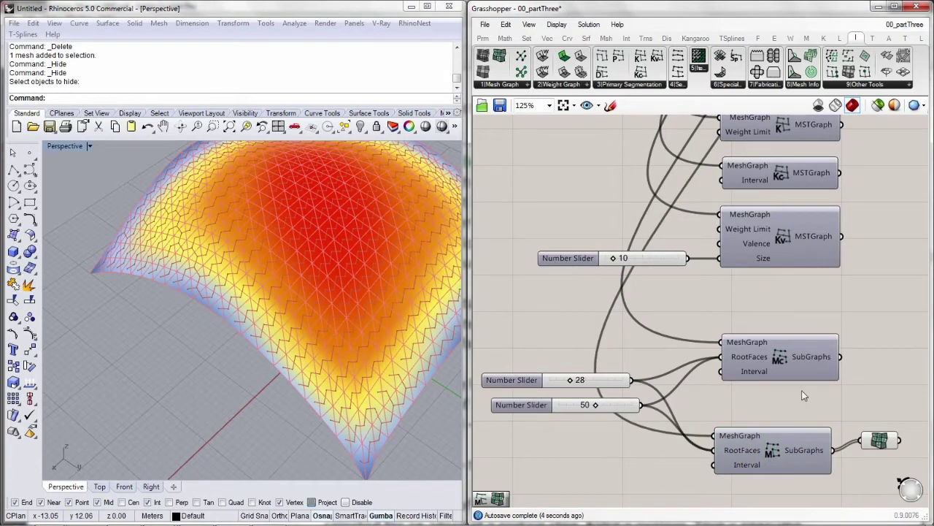
Step: Set the two RootFaces sliders to 0 and 100 and highlight the output graph parameter's subgraphs on the mesh
{"action": "left_click", "coordinate": [883, 439]}
{"action": "right_click_drag", "start_coordinate": [719, 385], "coordinate": [789, 349]}
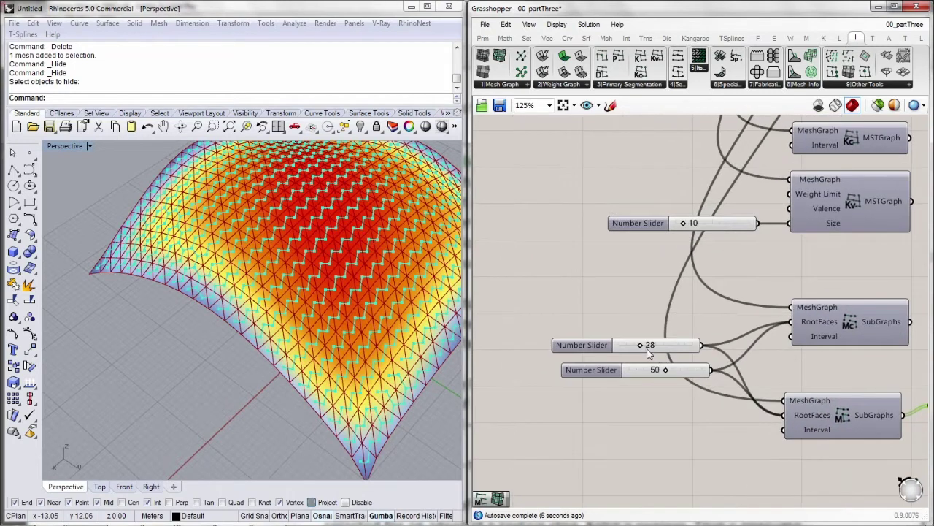
{"action": "left_click_drag", "start_coordinate": [641, 346], "coordinate": [638, 346]}
{"action": "double_click", "coordinate": [655, 369]}
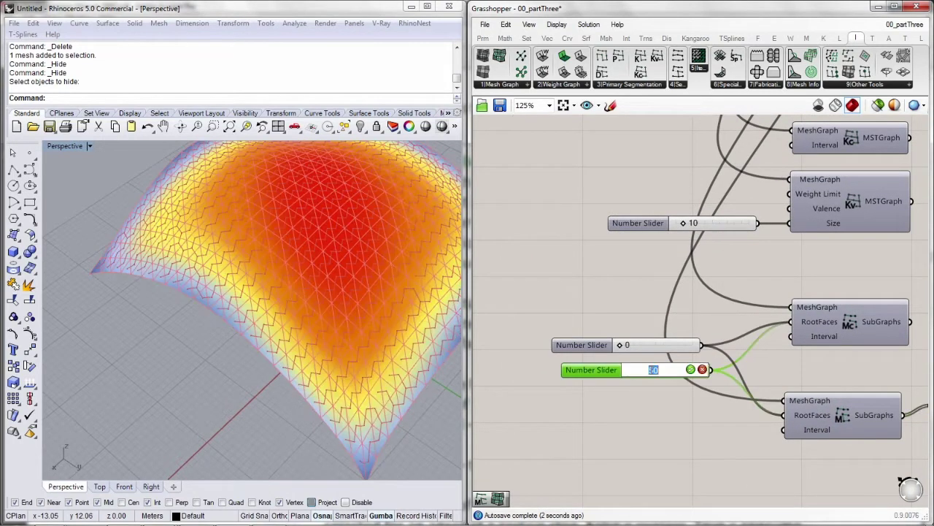
{"action": "type", "text": "100"}
{"action": "key", "text": "Return"}
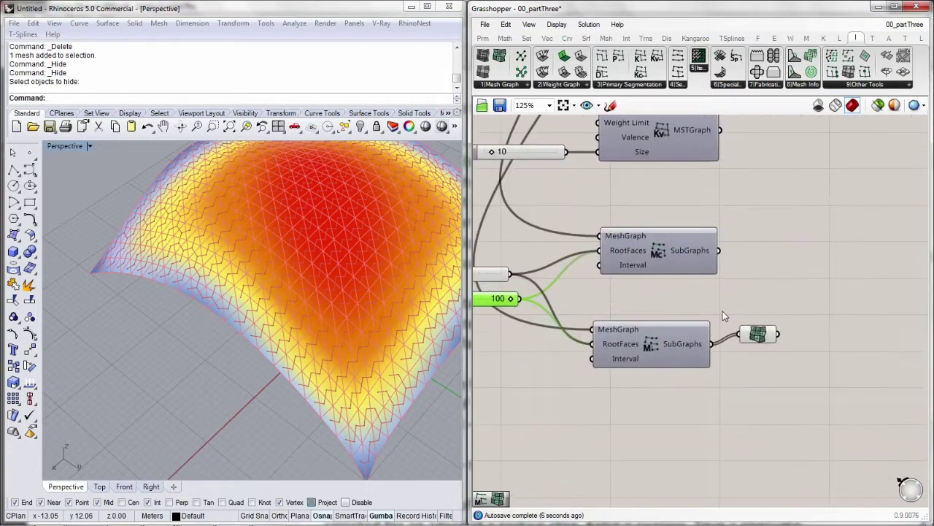
{"action": "left_click_drag", "start_coordinate": [737, 334], "coordinate": [712, 344]}
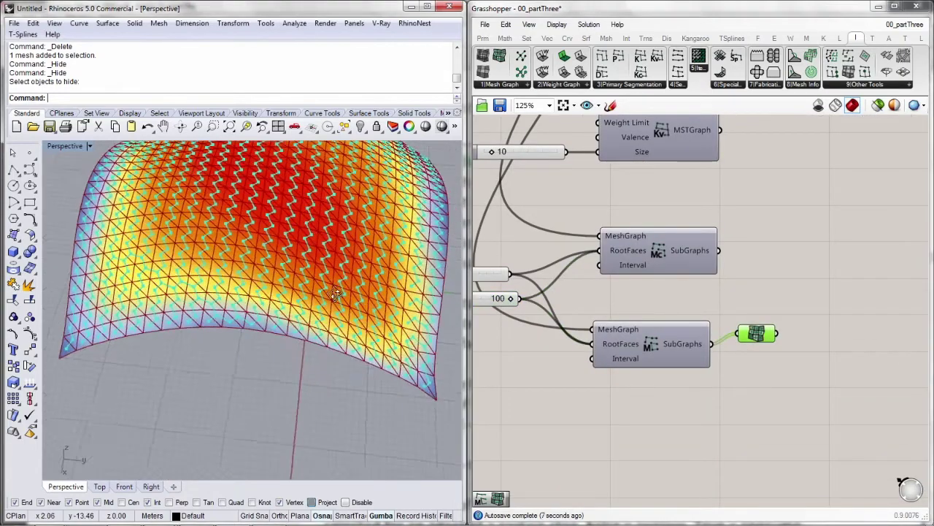
Step: Add a Multi Root MST node weight component below the edge weight one and align the three multi root components in a column
{"action": "left_click", "coordinate": [604, 85]}
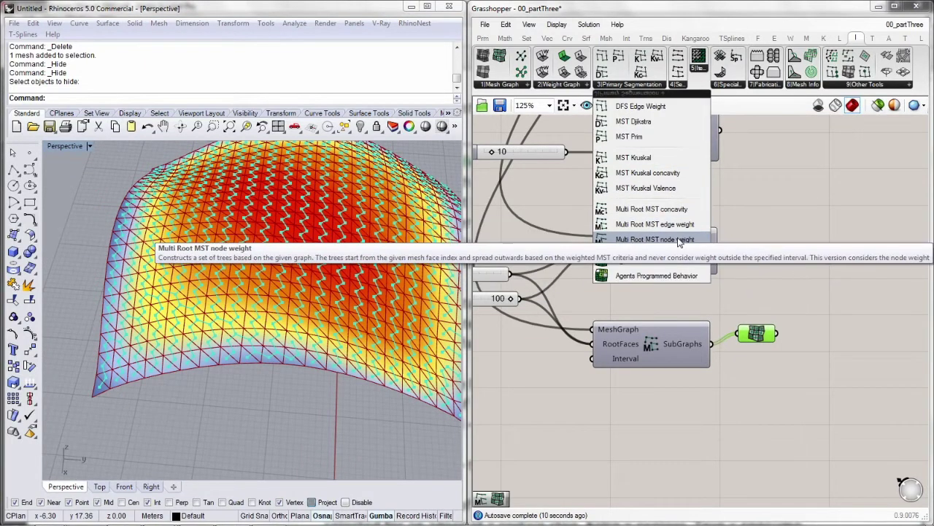
{"action": "left_click_drag", "start_coordinate": [677, 226], "coordinate": [640, 402]}
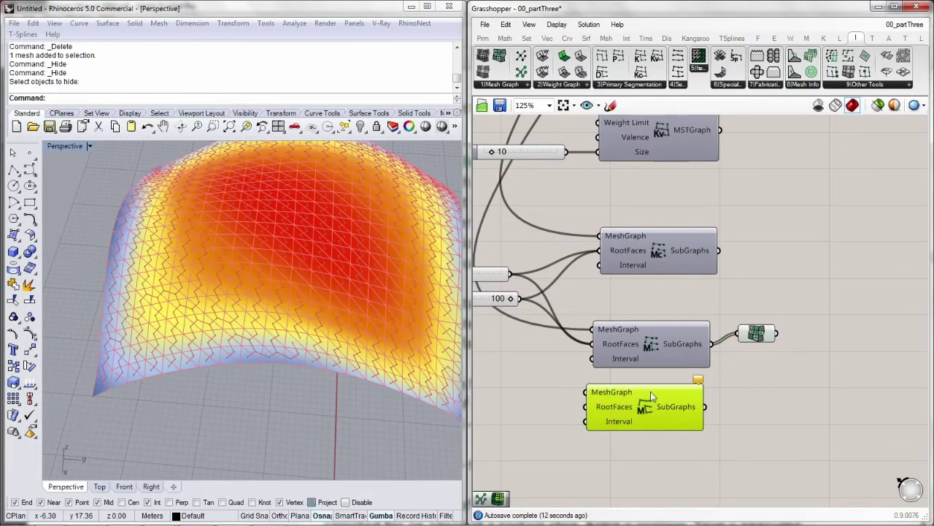
{"action": "left_click_drag", "start_coordinate": [655, 261], "coordinate": [649, 284]}
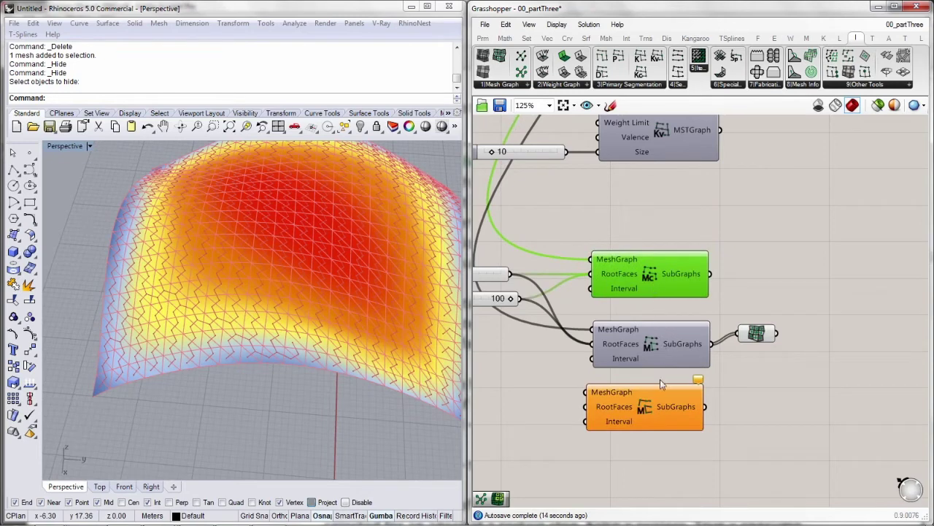
{"action": "left_click_drag", "start_coordinate": [659, 402], "coordinate": [662, 396]}
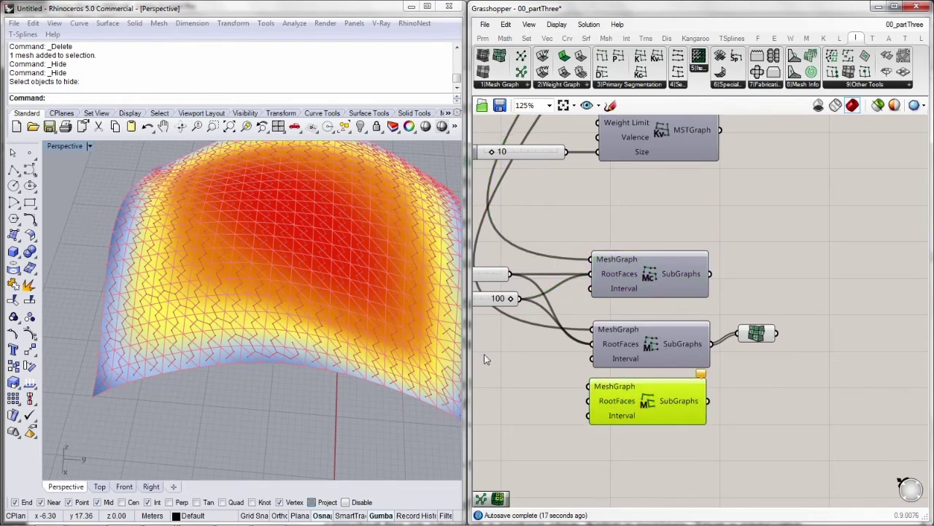
{"action": "right_click_drag", "start_coordinate": [338, 303], "coordinate": [370, 358]}
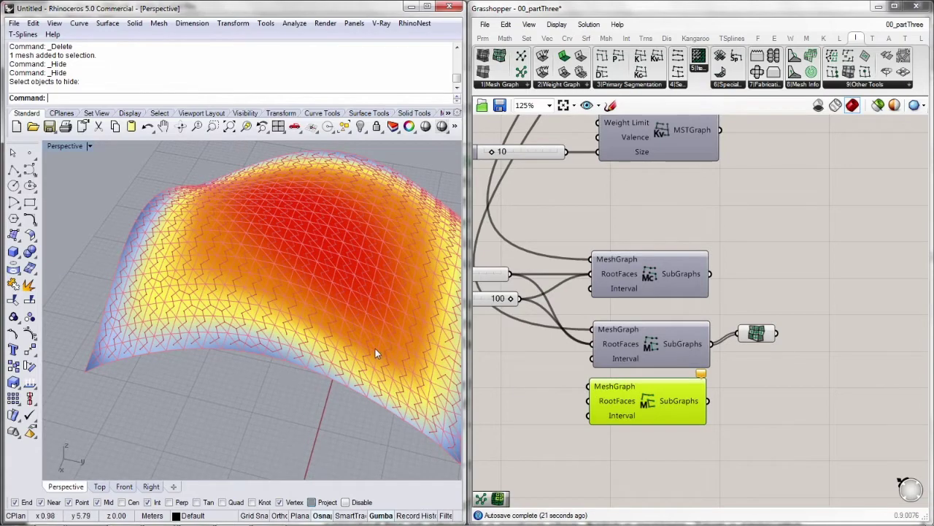
{"action": "right_click_drag", "start_coordinate": [375, 348], "coordinate": [308, 322]}
{"action": "left_click_drag", "start_coordinate": [648, 401], "coordinate": [651, 402]}
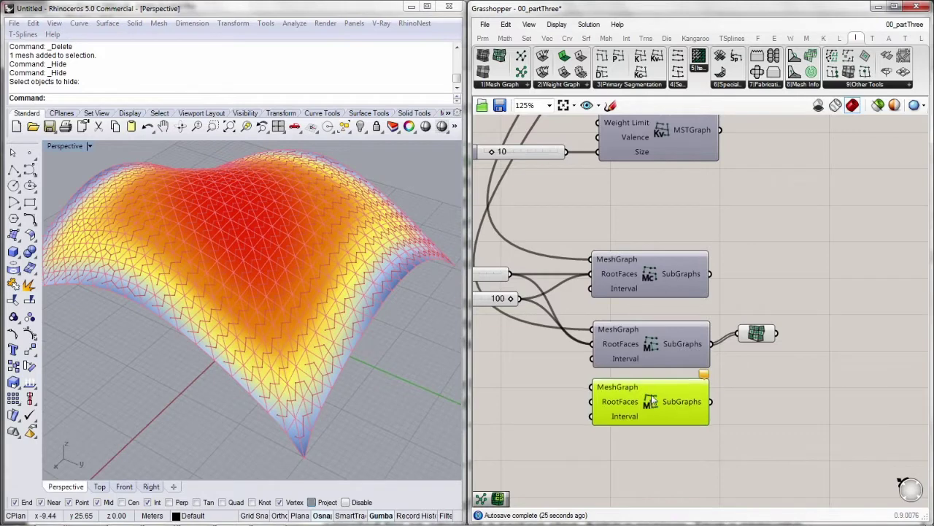
{"action": "right_click_drag", "start_coordinate": [270, 322], "coordinate": [475, 323]}
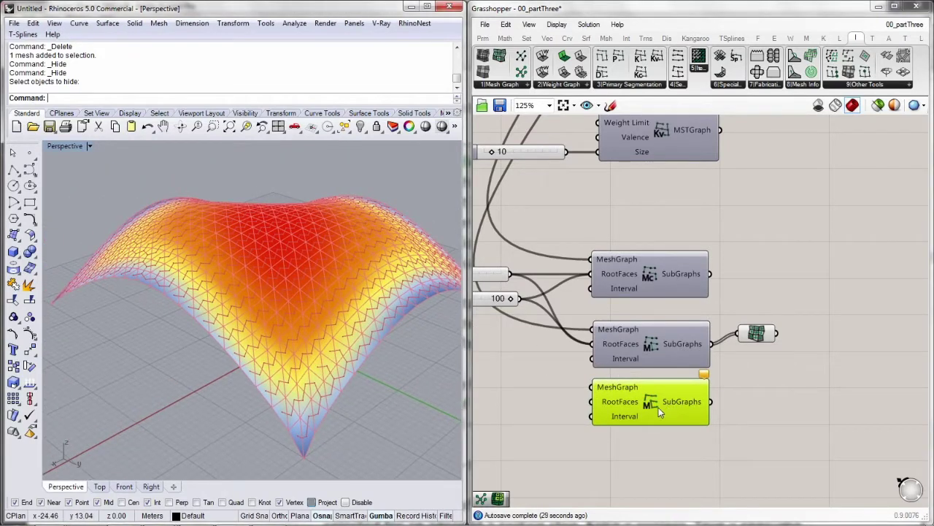
{"action": "mouse_move", "coordinate": [658, 407]}
Step: Add the agents segmentation component with ConsumeInterval, ExploreInterval and Behavior inputs below the multi root components
{"action": "left_click", "coordinate": [622, 86]}
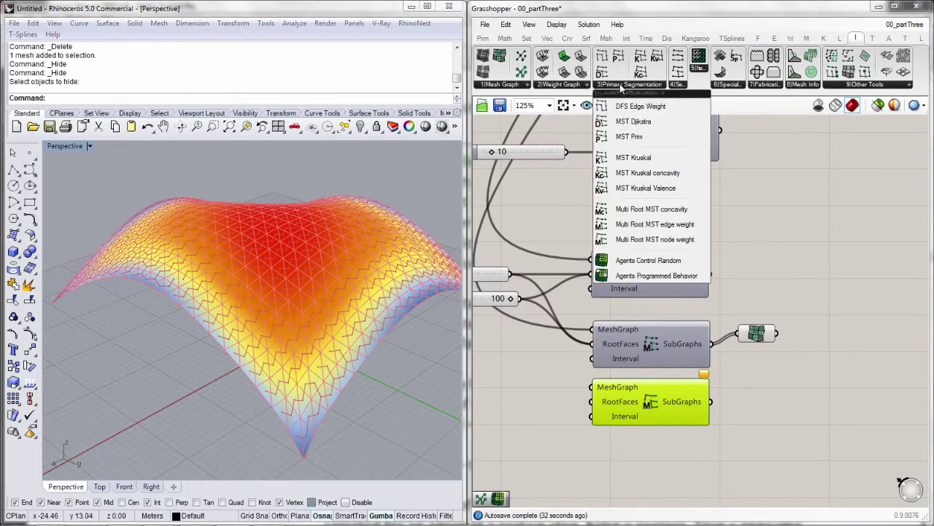
{"action": "left_click", "coordinate": [688, 261]}
{"action": "scroll", "coordinate": [678, 387], "scroll_direction": "down", "scroll_amount": 3}
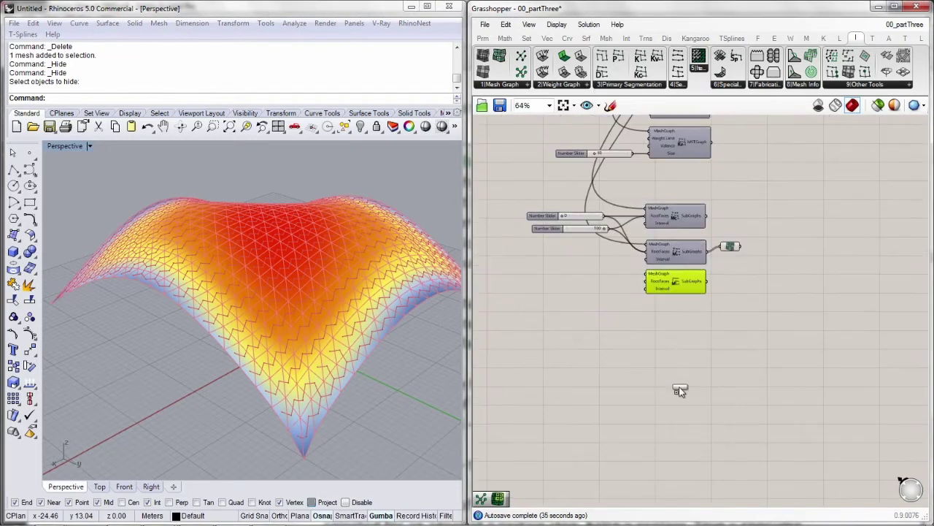
{"action": "left_click", "coordinate": [674, 341]}
{"action": "scroll", "coordinate": [674, 337], "scroll_direction": "up", "scroll_amount": 3}
{"action": "left_click_drag", "start_coordinate": [673, 334], "coordinate": [674, 351]}
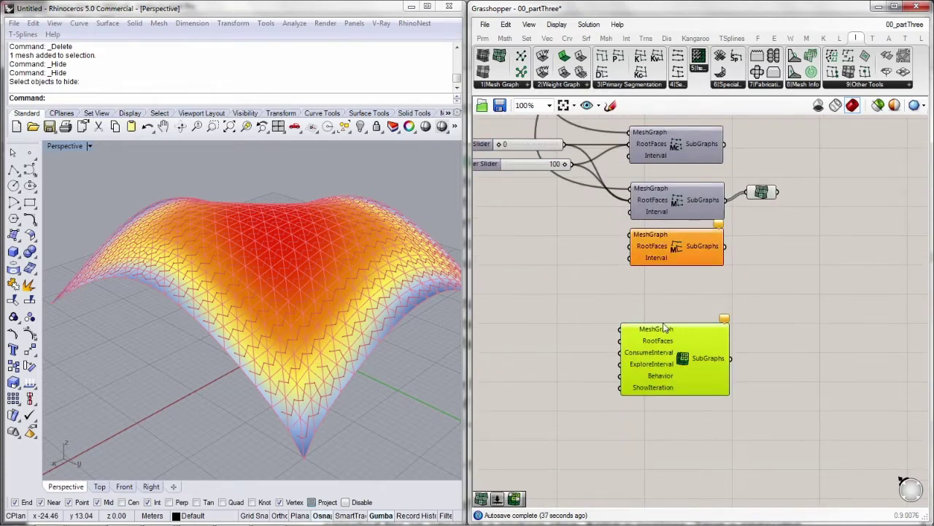
Step: Move the 0 and 100 sliders beside the agents component, connect both to its RootFaces input, and align their ends
{"action": "right_click_drag", "start_coordinate": [623, 291], "coordinate": [688, 323]}
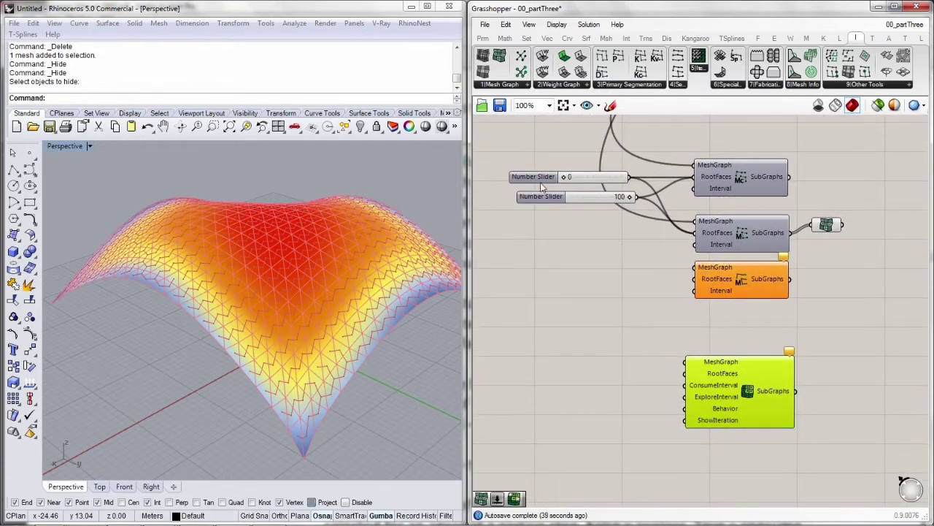
{"action": "left_click_drag", "start_coordinate": [575, 222], "coordinate": [529, 358]}
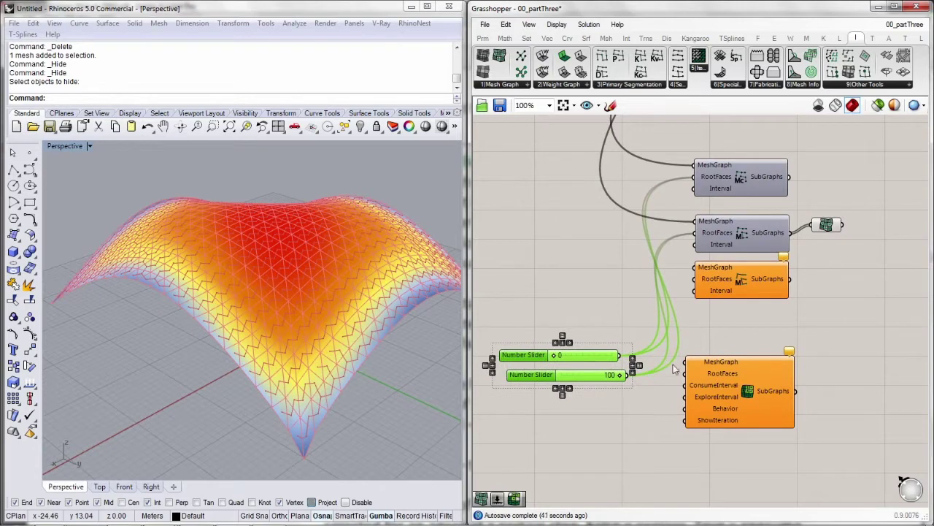
{"action": "left_click_drag", "start_coordinate": [685, 373], "coordinate": [623, 357]}
{"action": "left_click_drag", "start_coordinate": [684, 373], "coordinate": [624, 375], "text": "shift"}
{"action": "left_click", "coordinate": [557, 342]}
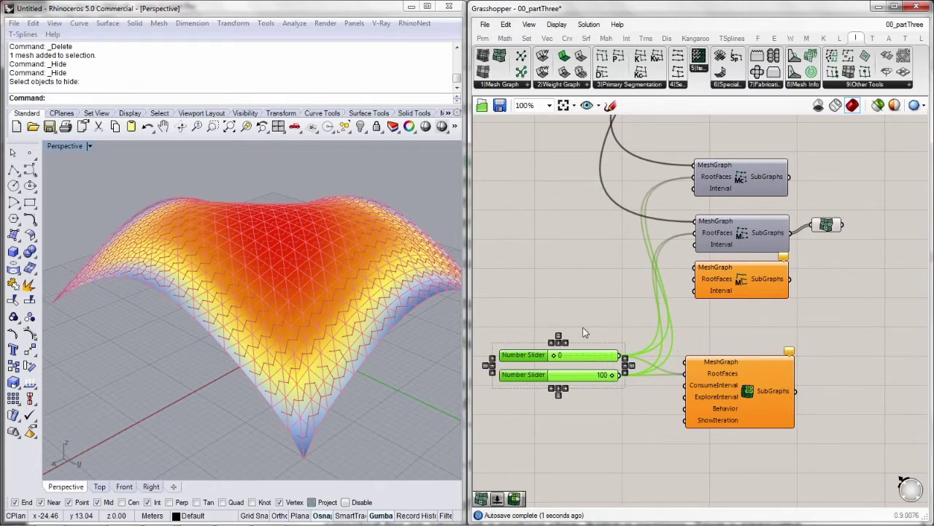
{"action": "scroll", "coordinate": [594, 319], "scroll_direction": "up", "scroll_amount": 2}
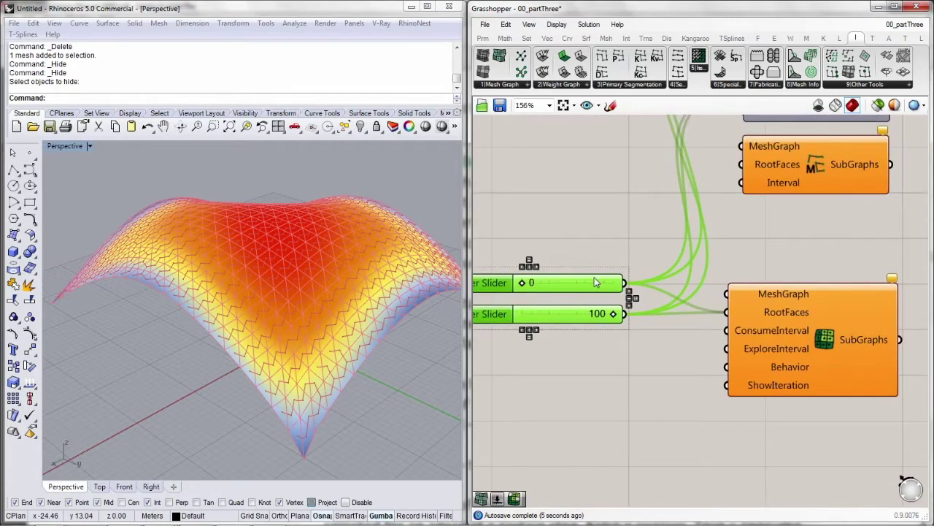
{"action": "left_click_drag", "start_coordinate": [594, 278], "coordinate": [575, 283]}
Step: Connect the weighted mesh graph to the MeshGraph inputs of the agents component and Multi Root MST node weight
{"action": "scroll", "coordinate": [719, 294], "scroll_direction": "down", "scroll_amount": 7}
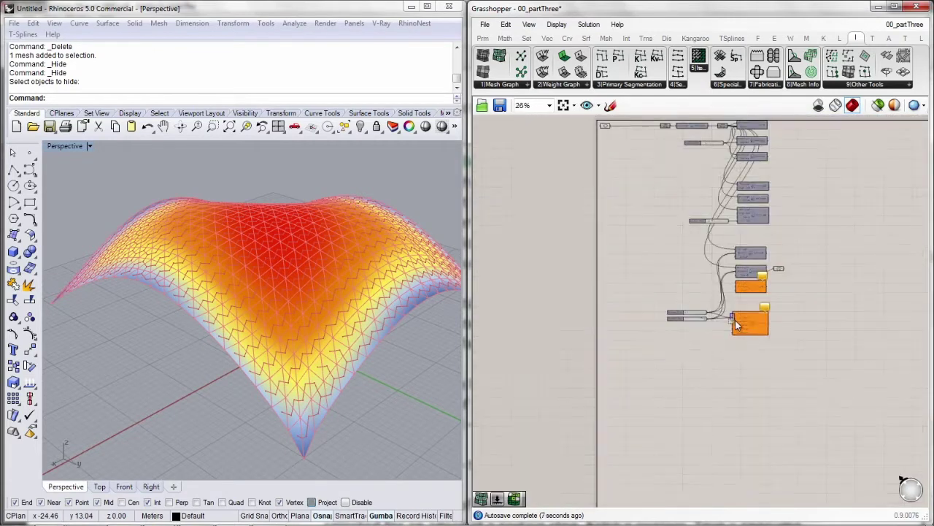
{"action": "scroll", "coordinate": [725, 404], "scroll_direction": "up", "scroll_amount": 3}
{"action": "left_click_drag", "start_coordinate": [706, 360], "coordinate": [735, 385]}
{"action": "scroll", "coordinate": [736, 416], "scroll_direction": "down", "scroll_amount": 4}
{"action": "scroll", "coordinate": [740, 221], "scroll_direction": "up", "scroll_amount": 2}
{"action": "scroll", "coordinate": [722, 253], "scroll_direction": "down", "scroll_amount": 2}
{"action": "scroll", "coordinate": [723, 419], "scroll_direction": "up", "scroll_amount": 2}
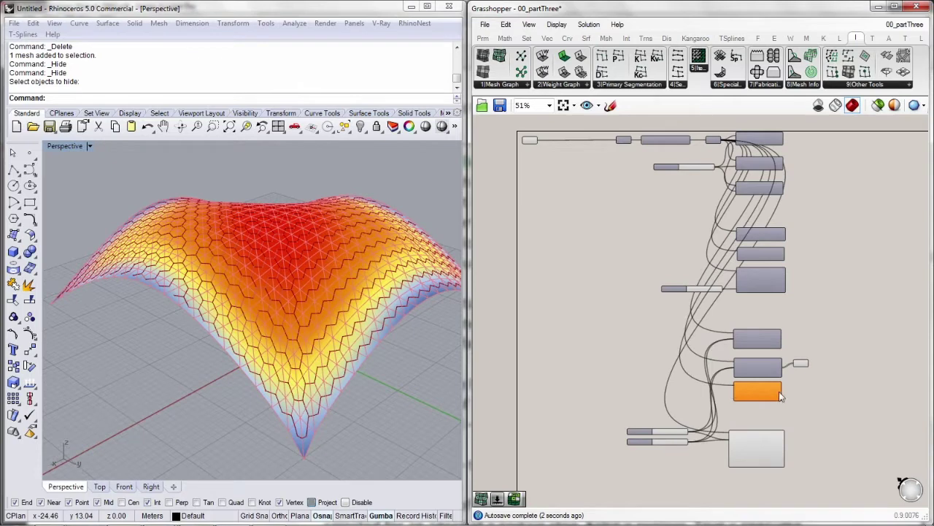
Step: Turn off the Multi Root MST node weight preview and connect the agents component's SubGraphs to the output graph parameter, placed beside it
{"action": "left_click_drag", "start_coordinate": [801, 363], "coordinate": [801, 438]}
{"action": "scroll", "coordinate": [810, 448], "scroll_direction": "up", "scroll_amount": 3}
{"action": "left_click", "coordinate": [746, 324]}
{"action": "right_click", "coordinate": [822, 263]}
{"action": "left_click", "coordinate": [846, 287]}
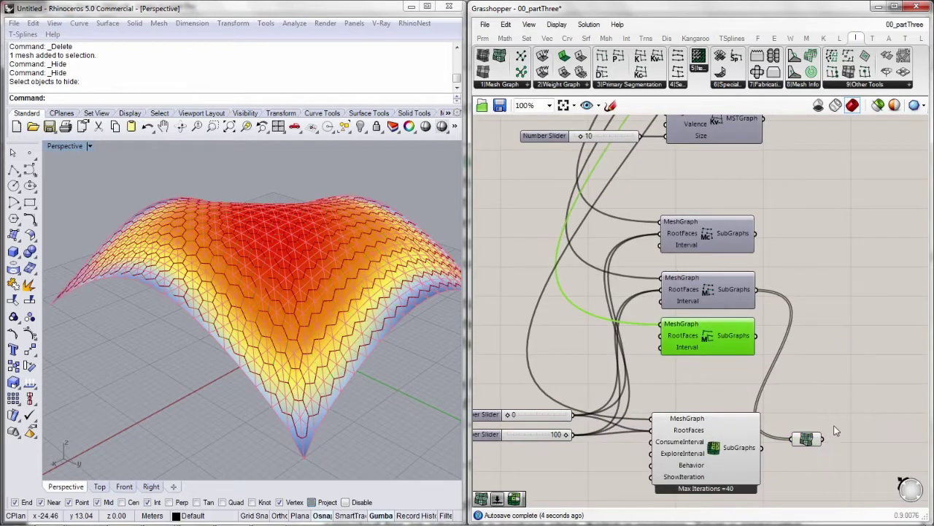
{"action": "left_click", "coordinate": [810, 384]}
{"action": "right_click_drag", "start_coordinate": [809, 384], "coordinate": [879, 324]}
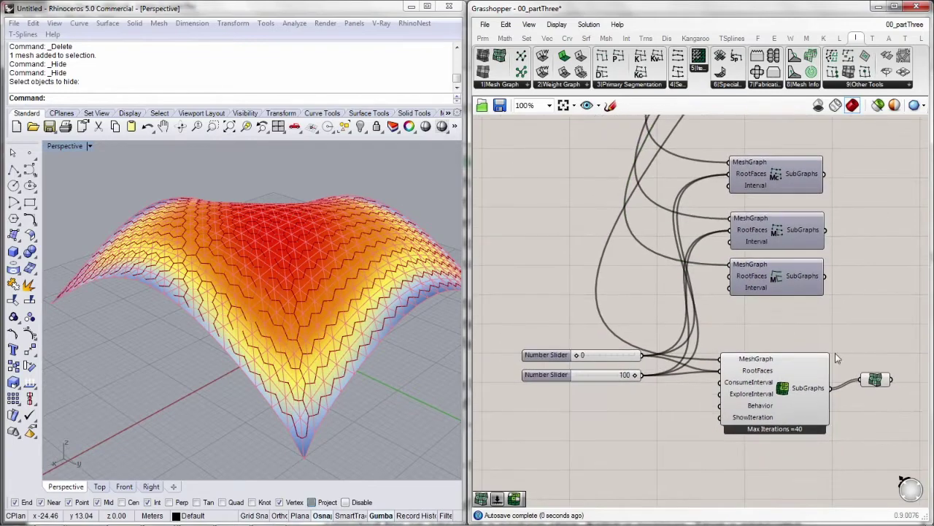
Step: Turn off the agents component's preview and highlight the output graph parameter to show its subgraphs on the mesh
{"action": "left_click", "coordinate": [778, 393]}
{"action": "middle_click", "coordinate": [846, 292]}
{"action": "left_click", "coordinate": [875, 313]}
{"action": "left_click", "coordinate": [873, 382]}
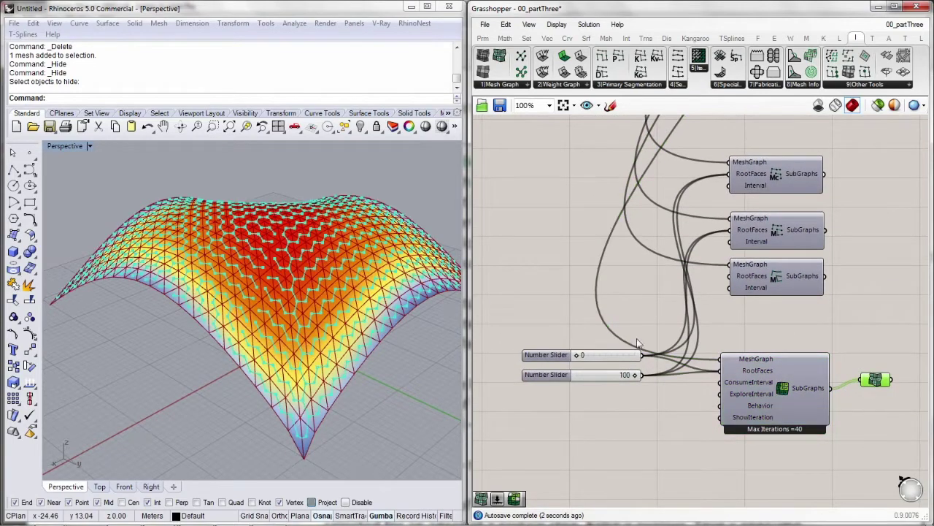
{"action": "right_click_drag", "start_coordinate": [642, 328], "coordinate": [657, 314]}
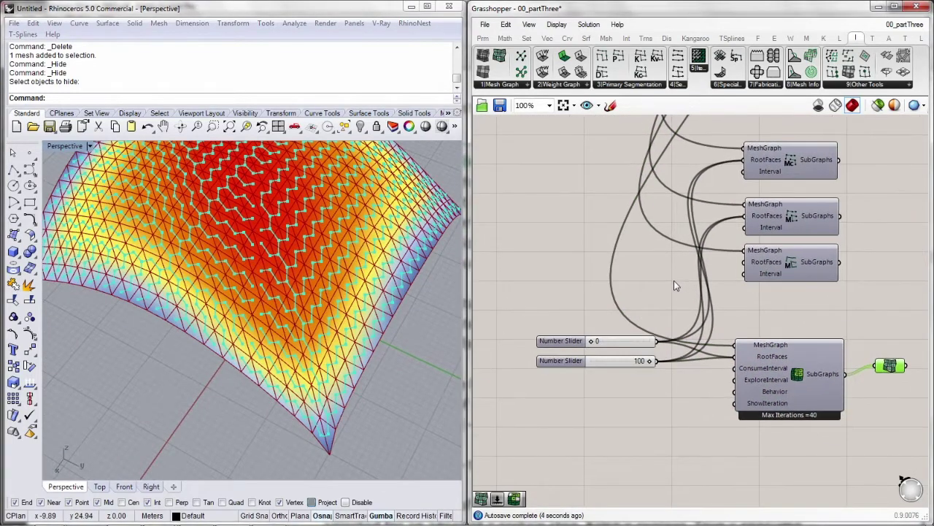
Step: Shift the 0 and 100 sliders slightly beside the agents component and read the descriptions of its ConsumeInterval and Behavior inputs
{"action": "left_click_drag", "start_coordinate": [636, 307], "coordinate": [606, 381]}
{"action": "scroll", "coordinate": [703, 360], "scroll_direction": "up", "scroll_amount": 3}
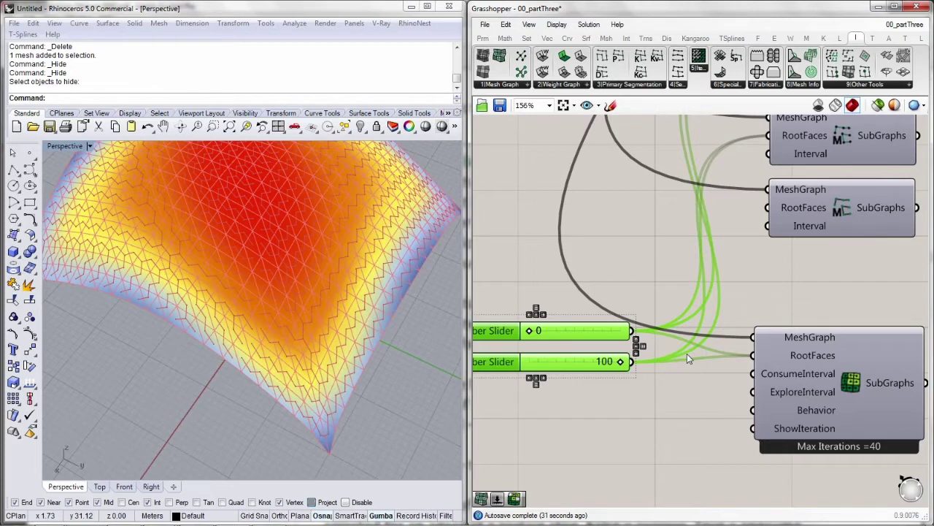
{"action": "right_click_drag", "start_coordinate": [757, 297], "coordinate": [736, 257]}
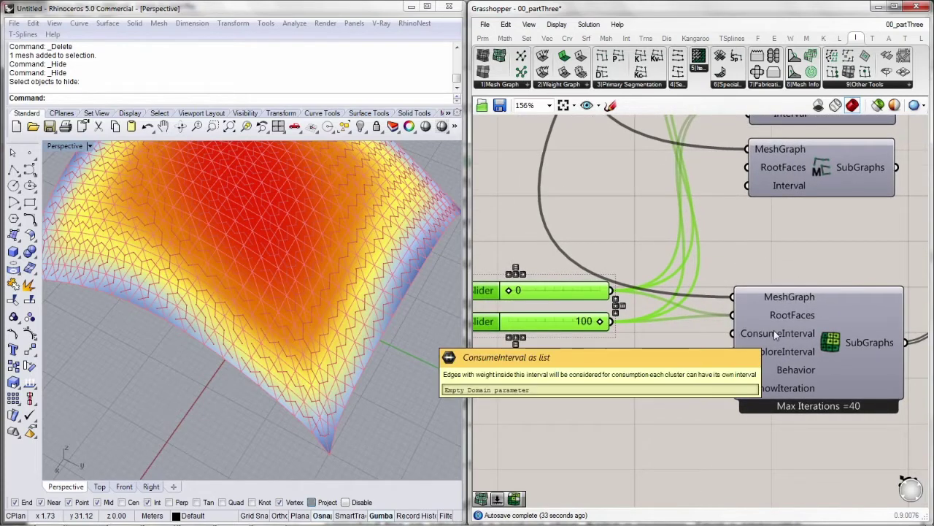
{"action": "right_click_drag", "start_coordinate": [316, 300], "coordinate": [292, 283]}
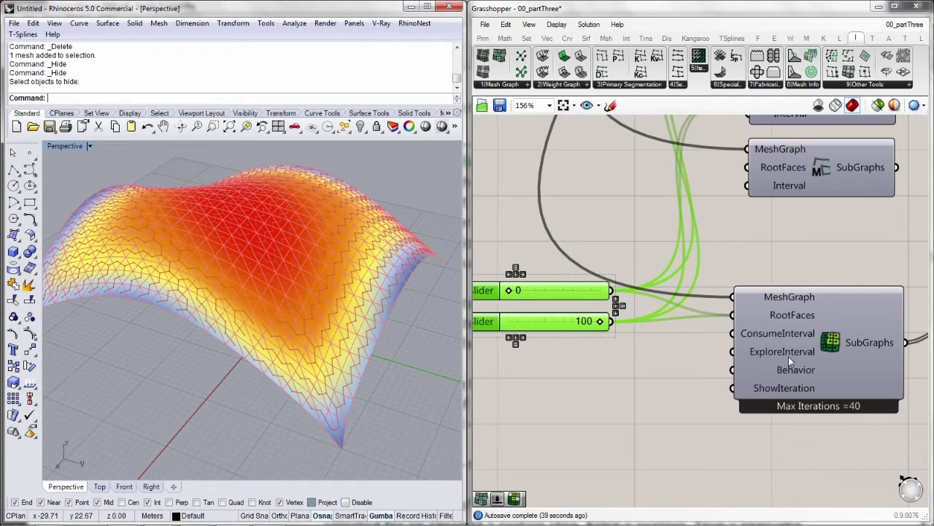
{"action": "left_click_drag", "start_coordinate": [595, 298], "coordinate": [592, 310]}
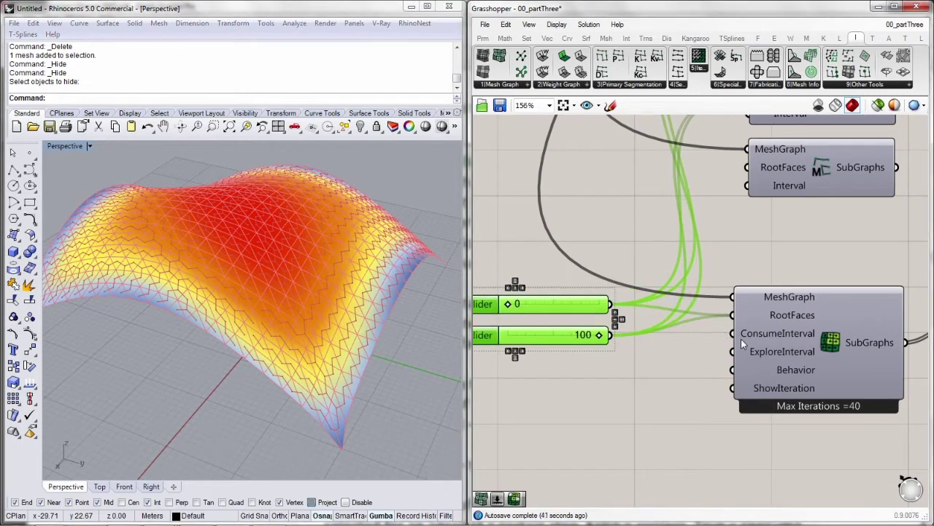
{"action": "right_click_drag", "start_coordinate": [781, 359], "coordinate": [781, 308]}
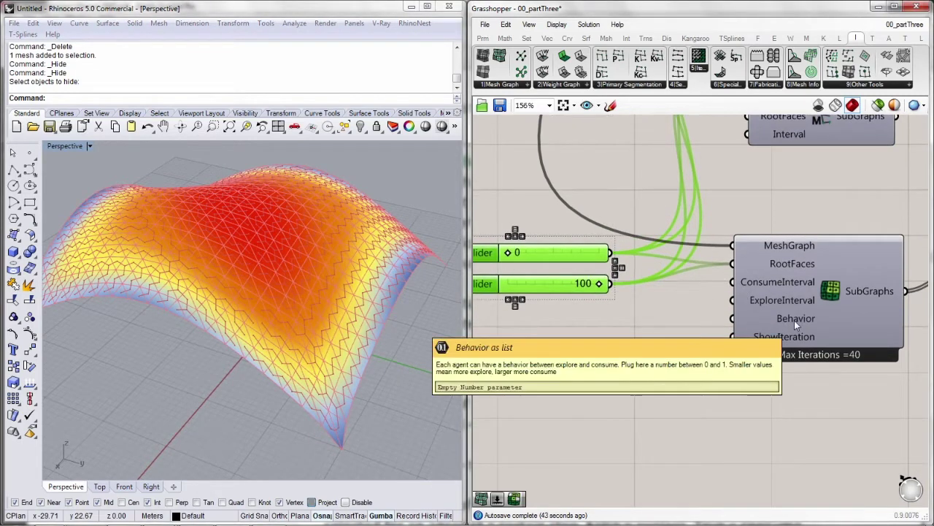
Step: Add a two-decimal number slider valued 1.00 below the root face sliders, and reread the Behavior input's description
{"action": "right_click_drag", "start_coordinate": [660, 335], "coordinate": [815, 311]}
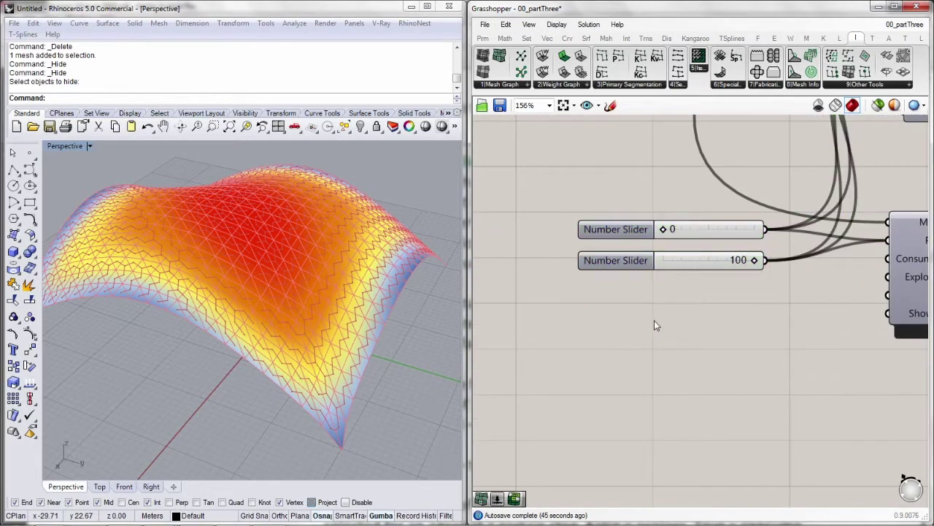
{"action": "double_click", "coordinate": [654, 320]}
{"action": "type", "text": "1.0"}
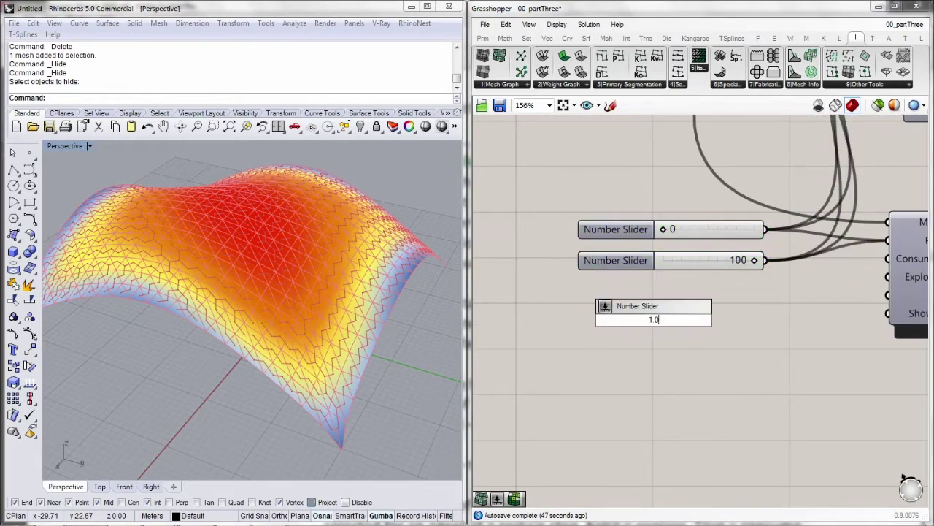
{"action": "type", "text": "0"}
{"action": "key", "text": "Return"}
{"action": "right_click_drag", "start_coordinate": [839, 317], "coordinate": [754, 303]}
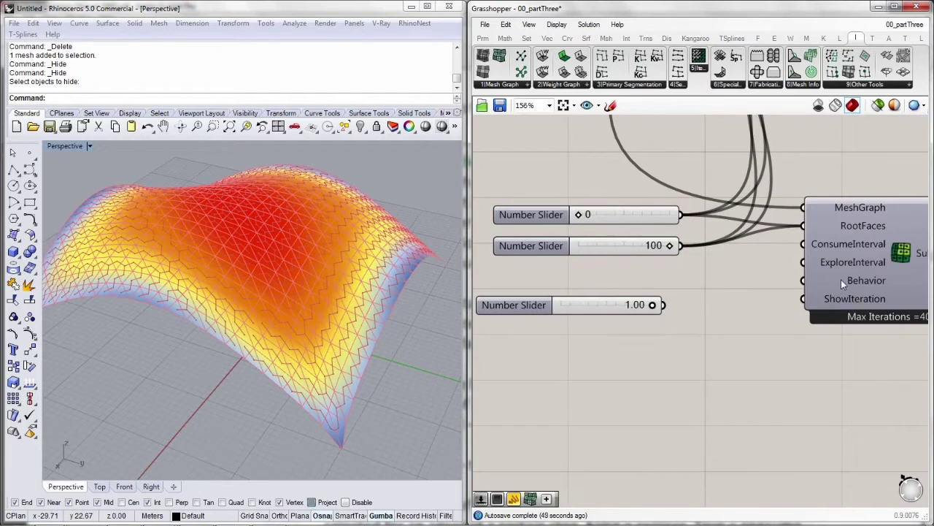
{"action": "mouse_move", "coordinate": [840, 279]}
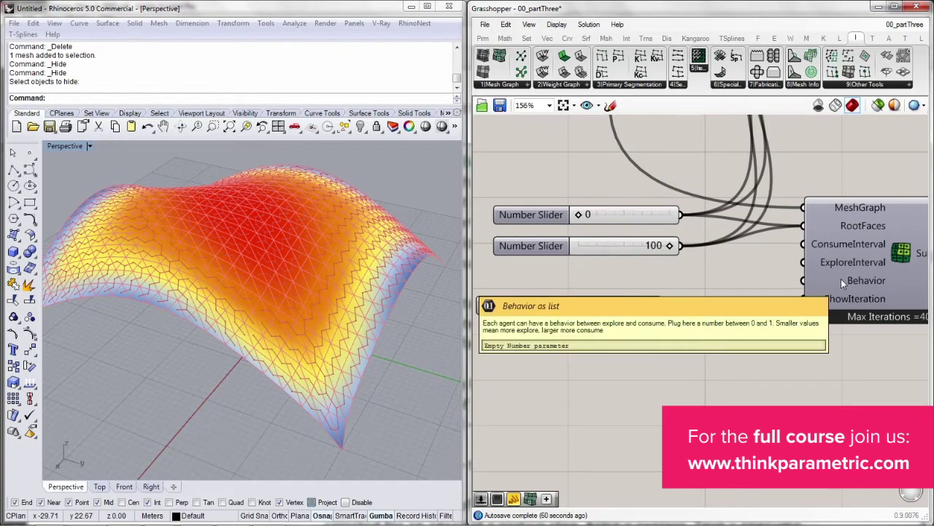
{"action": "right_click_drag", "start_coordinate": [824, 279], "coordinate": [745, 279]}
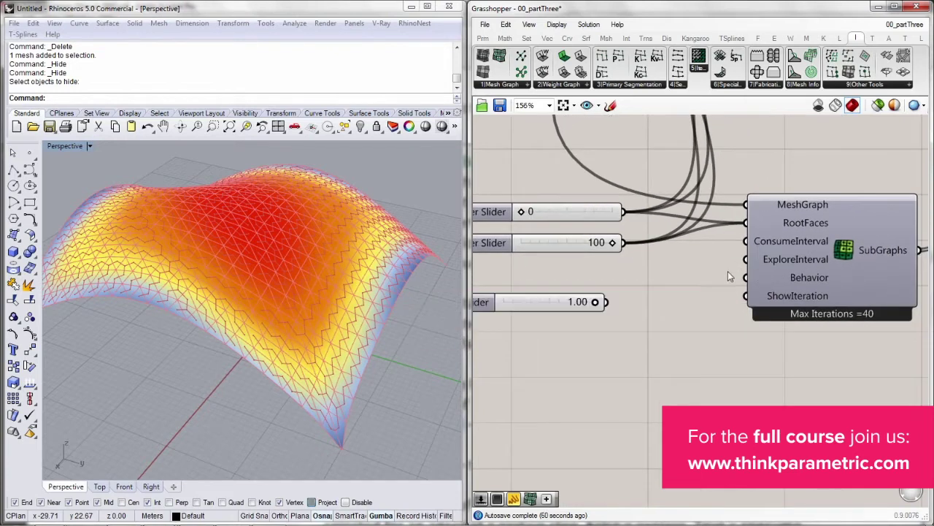
Step: Duplicate the 1.00 slider below itself, connect both to the Behavior input, set the copy to 0.25, and highlight the output graph
{"action": "left_click", "coordinate": [570, 307]}
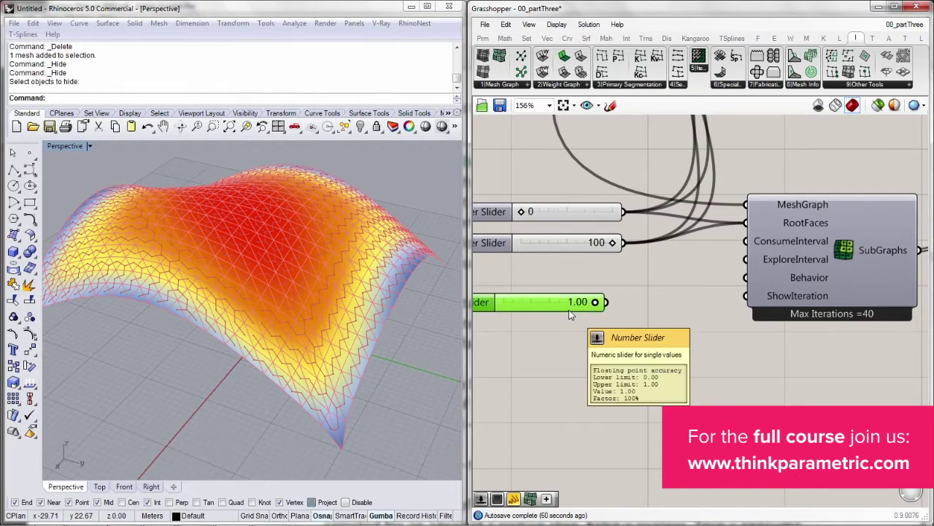
{"action": "key", "text": "ctrl+c"}
{"action": "key", "text": "ctrl+v"}
{"action": "left_click_drag", "start_coordinate": [552, 329], "coordinate": [554, 326]}
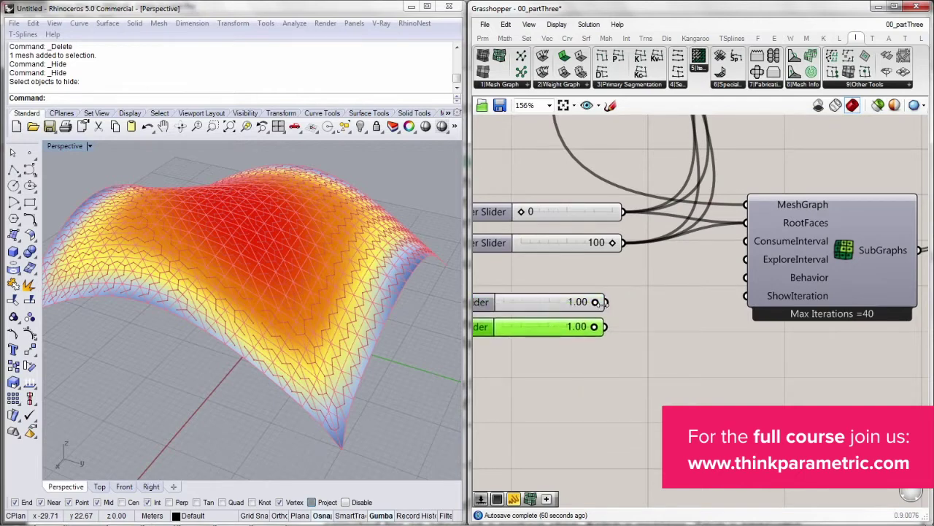
{"action": "left_click_drag", "start_coordinate": [605, 302], "coordinate": [526, 330]}
{"action": "double_click", "coordinate": [676, 394]}
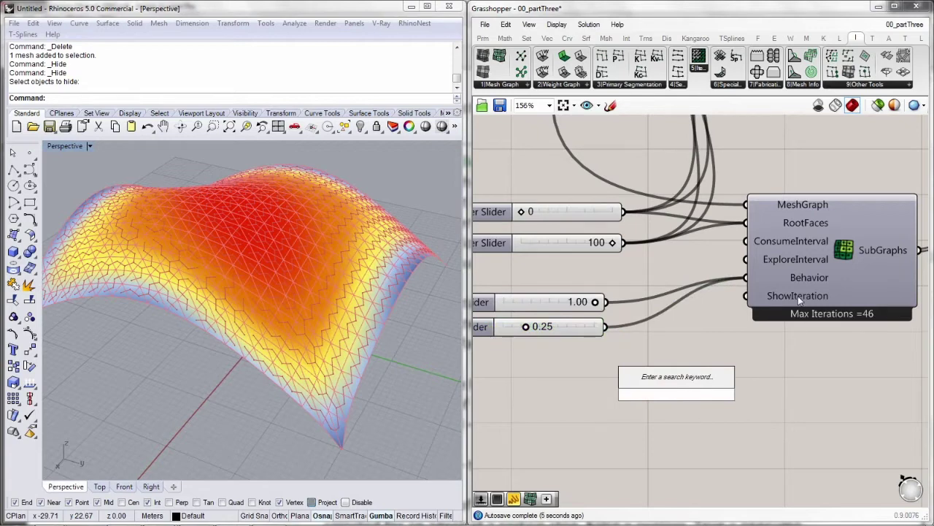
{"action": "right_click_drag", "start_coordinate": [818, 318], "coordinate": [688, 310]}
{"action": "left_click", "coordinate": [864, 237]}
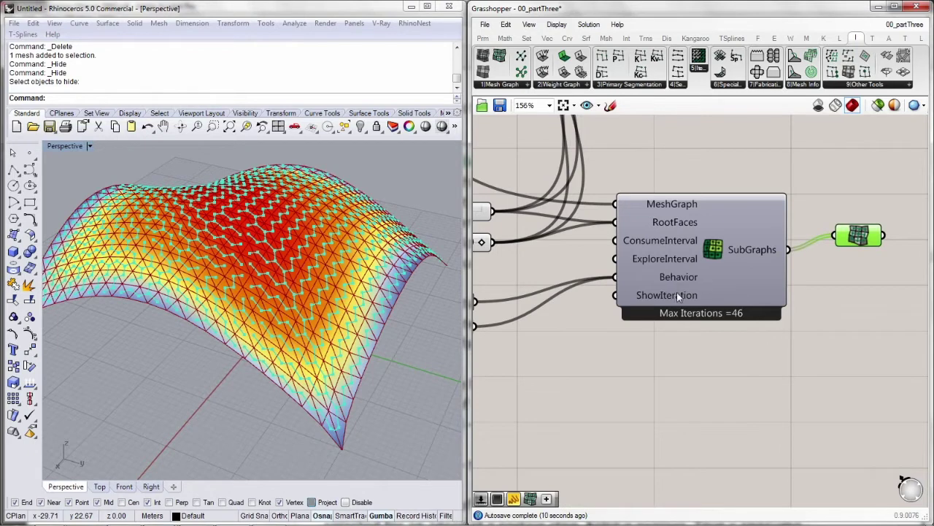
Step: Add a number slider valued 10 below the agents component and connect it to the ShowIteration input
{"action": "right_click_drag", "start_coordinate": [672, 295], "coordinate": [626, 338]}
{"action": "double_click", "coordinate": [617, 357]}
{"action": "type", "text": "10"}
{"action": "key", "text": "Return"}
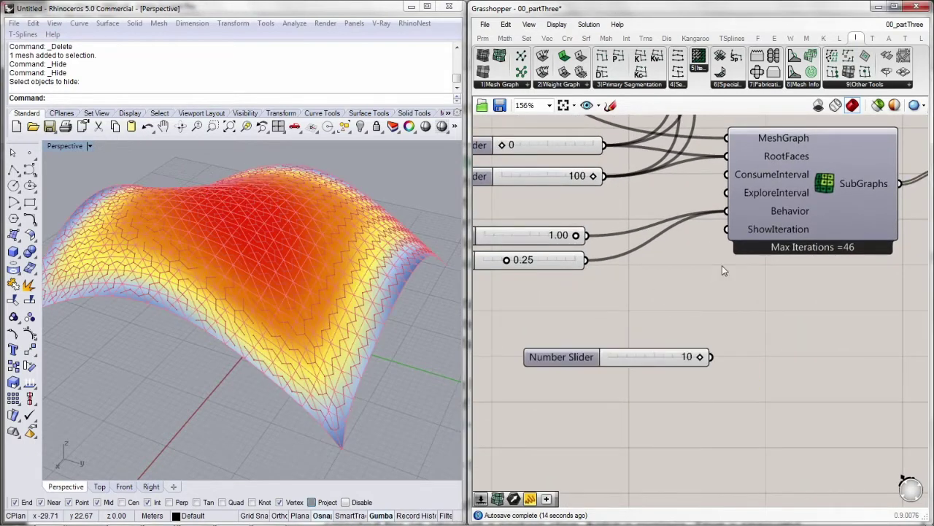
{"action": "left_click_drag", "start_coordinate": [711, 356], "coordinate": [726, 228]}
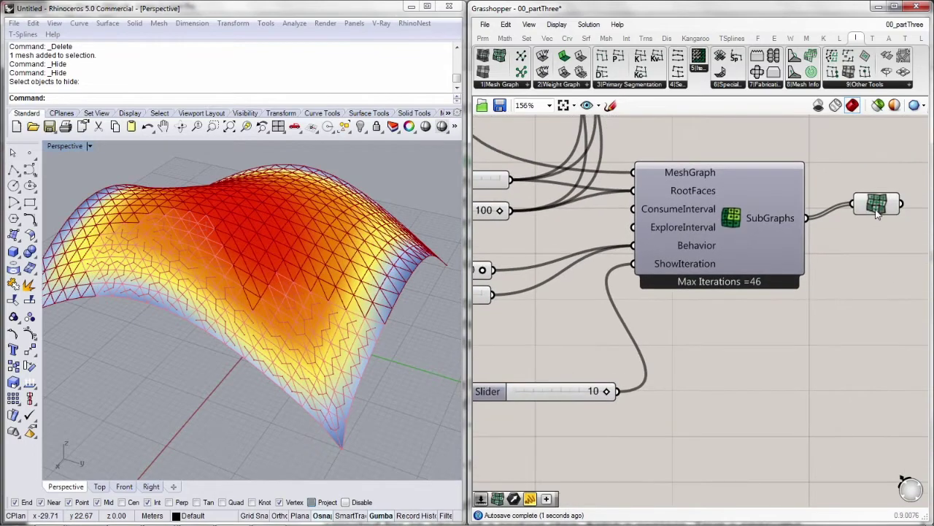
Step: Highlight the output graph parameter's subgraphs on the mesh and set the ShowIteration slider to 5
{"action": "left_click", "coordinate": [878, 212]}
{"action": "scroll", "coordinate": [292, 279], "scroll_direction": "up", "scroll_amount": 3}
{"action": "right_click_drag", "start_coordinate": [548, 282], "coordinate": [701, 291]}
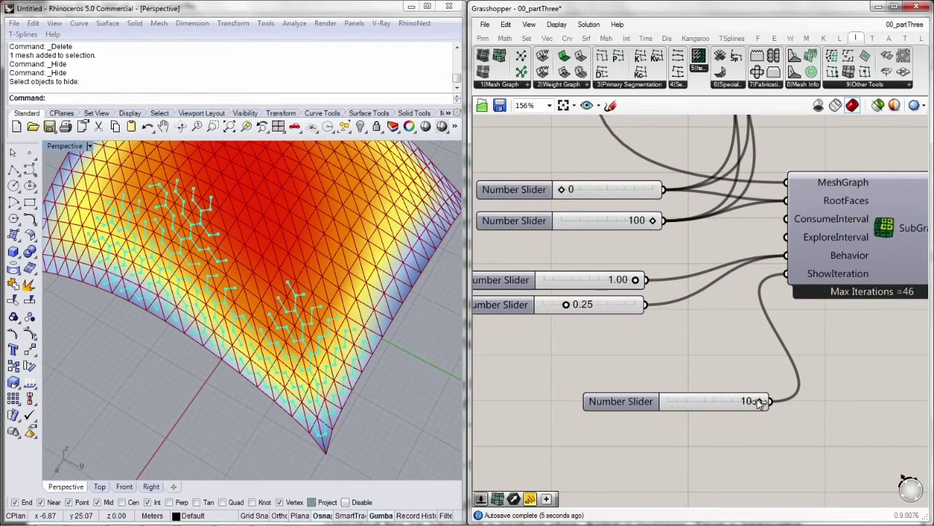
{"action": "left_click_drag", "start_coordinate": [759, 402], "coordinate": [710, 403]}
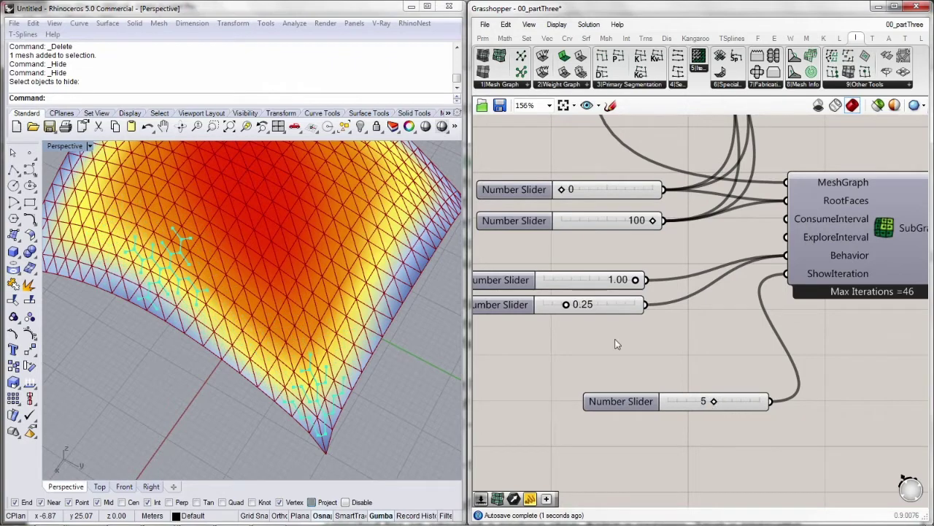
{"action": "right_click_drag", "start_coordinate": [438, 315], "coordinate": [274, 321]}
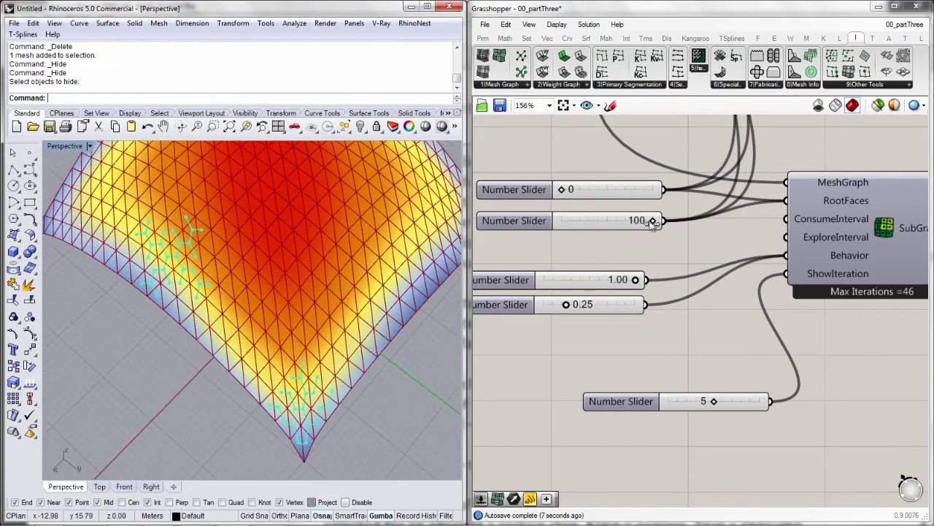
Step: Set the second root face slider to 50 and highlight the output graph parameter to show the subgraphs
{"action": "double_click", "coordinate": [652, 220]}
{"action": "type", "text": "50"}
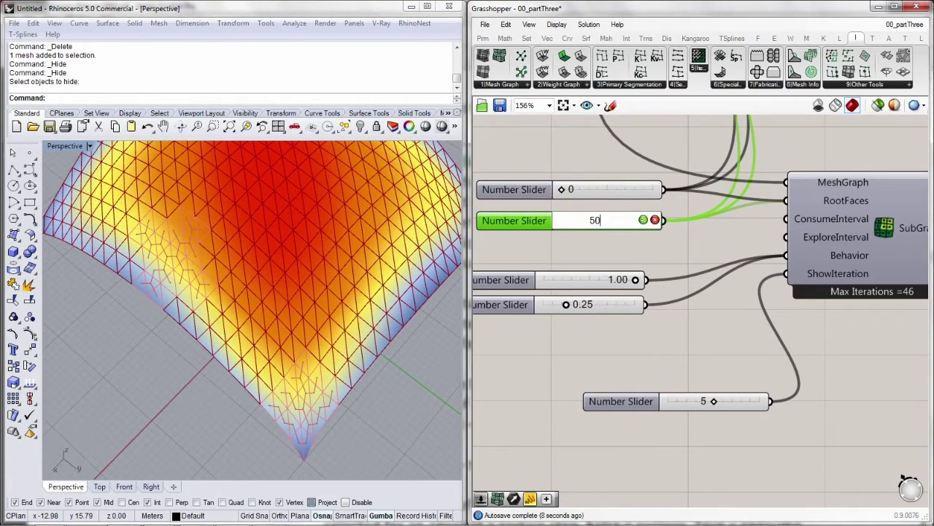
{"action": "key", "text": "Return"}
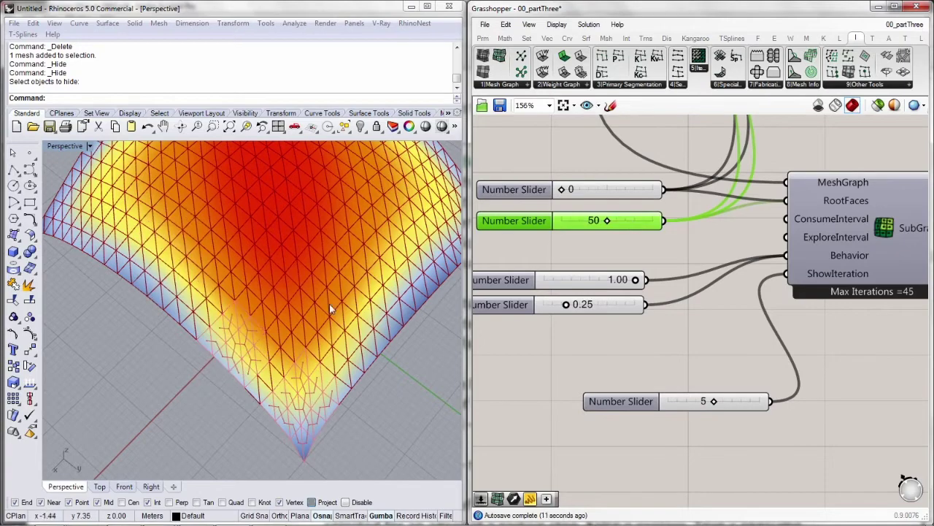
{"action": "right_click_drag", "start_coordinate": [329, 303], "coordinate": [490, 259]}
{"action": "right_click_drag", "start_coordinate": [325, 406], "coordinate": [341, 363]}
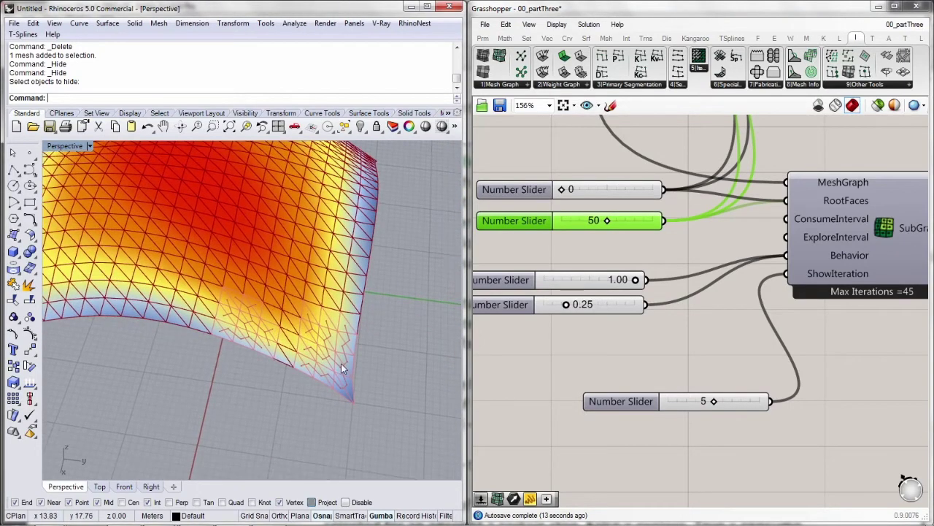
{"action": "right_click_drag", "start_coordinate": [762, 267], "coordinate": [634, 267]}
{"action": "left_click_drag", "start_coordinate": [899, 223], "coordinate": [892, 224]}
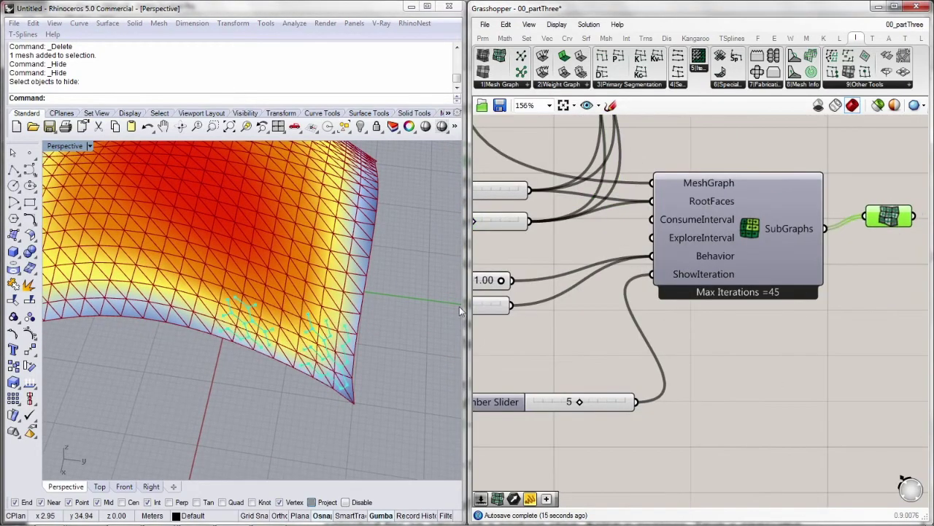
Step: Examine on the mesh how the subgraphs grow from the two root faces under Behavior values 1.00 and 0.25
{"action": "right_click_drag", "start_coordinate": [481, 303], "coordinate": [604, 313]}
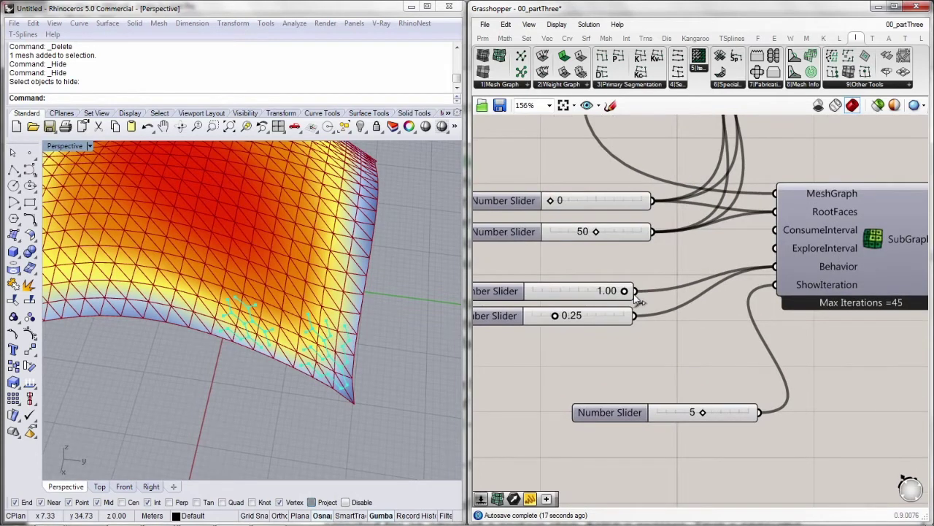
{"action": "mouse_move", "coordinate": [802, 262]}
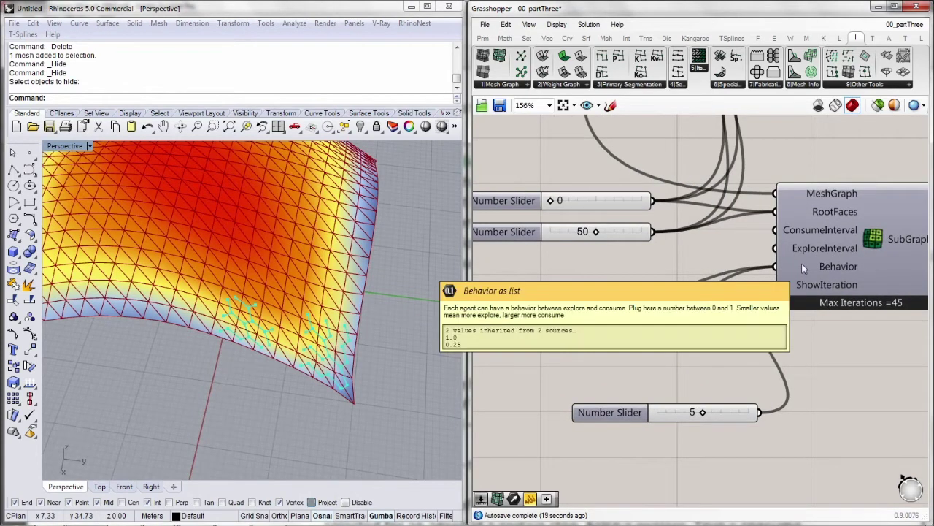
{"action": "scroll", "coordinate": [332, 355], "scroll_direction": "up", "scroll_amount": 5}
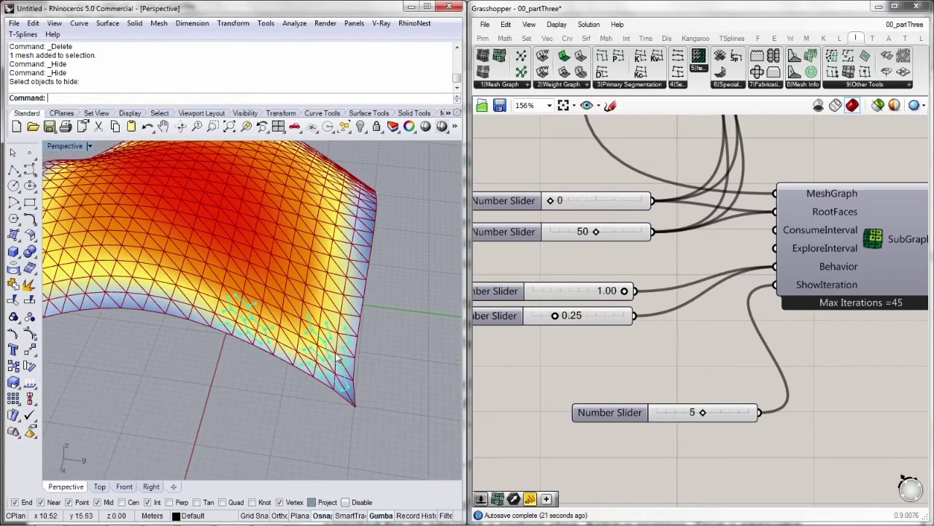
{"action": "right_click_drag", "start_coordinate": [353, 416], "coordinate": [321, 385]}
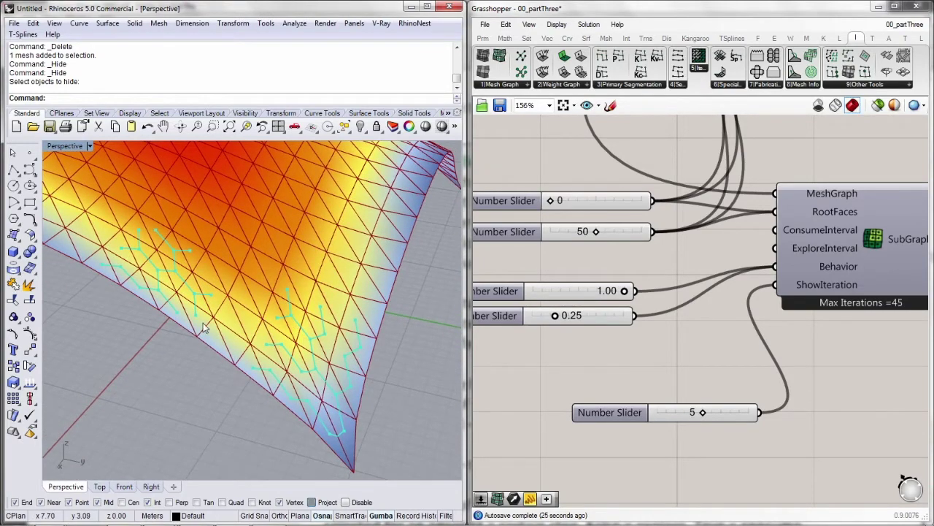
{"action": "right_click_drag", "start_coordinate": [206, 328], "coordinate": [262, 361]}
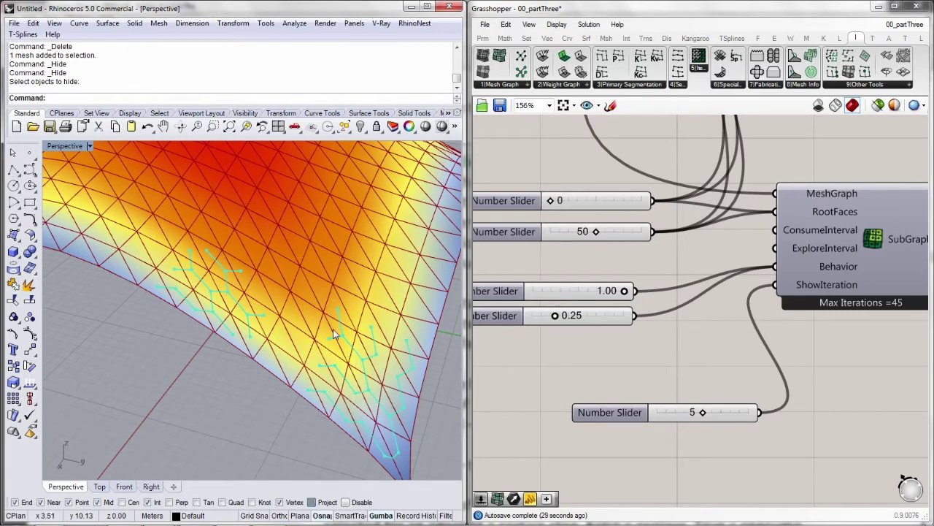
{"action": "right_click_drag", "start_coordinate": [226, 330], "coordinate": [232, 333]}
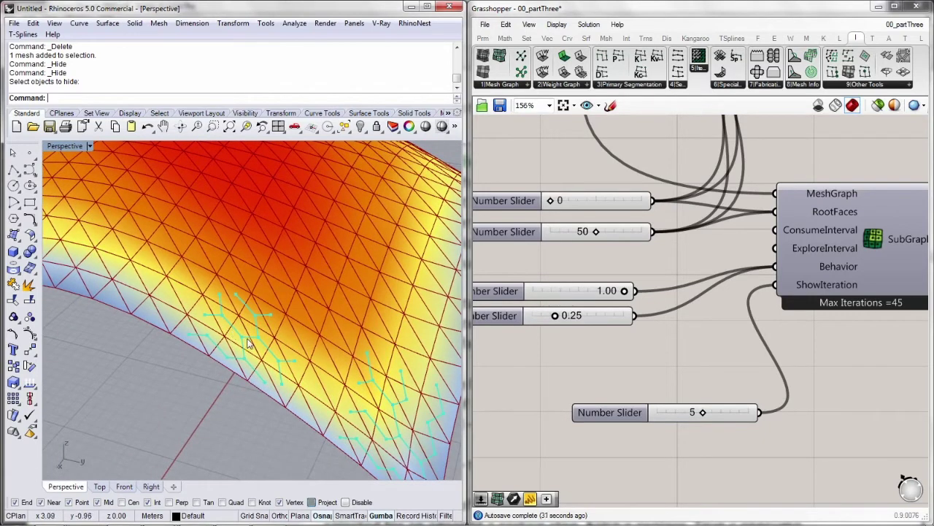
{"action": "right_click_drag", "start_coordinate": [247, 301], "coordinate": [262, 340]}
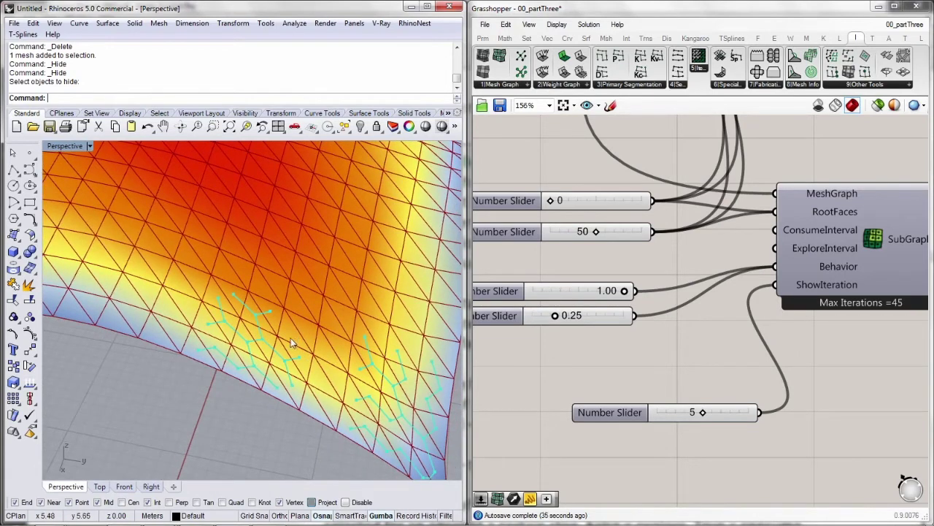
{"action": "mouse_move", "coordinate": [291, 338]}
{"action": "right_mouse_down"}
{"action": "mouse_move", "coordinate": [238, 266]}
{"action": "mouse_move", "coordinate": [277, 329]}
{"action": "right_mouse_up"}
Step: Set the ShowIteration slider to 10 and view the grown subgraphs on the whole mesh
{"action": "scroll", "coordinate": [238, 269], "scroll_direction": "down", "scroll_amount": 6}
{"action": "right_click_drag", "start_coordinate": [689, 282], "coordinate": [601, 301]}
{"action": "left_click_drag", "start_coordinate": [617, 430], "coordinate": [683, 432]}
{"action": "right_click_drag", "start_coordinate": [255, 259], "coordinate": [314, 241]}
{"action": "right_click_drag", "start_coordinate": [690, 175], "coordinate": [631, 192]}
Step: Add an Agents Programmed Behavior component and place it below the existing agents component
{"action": "left_click", "coordinate": [585, 85]}
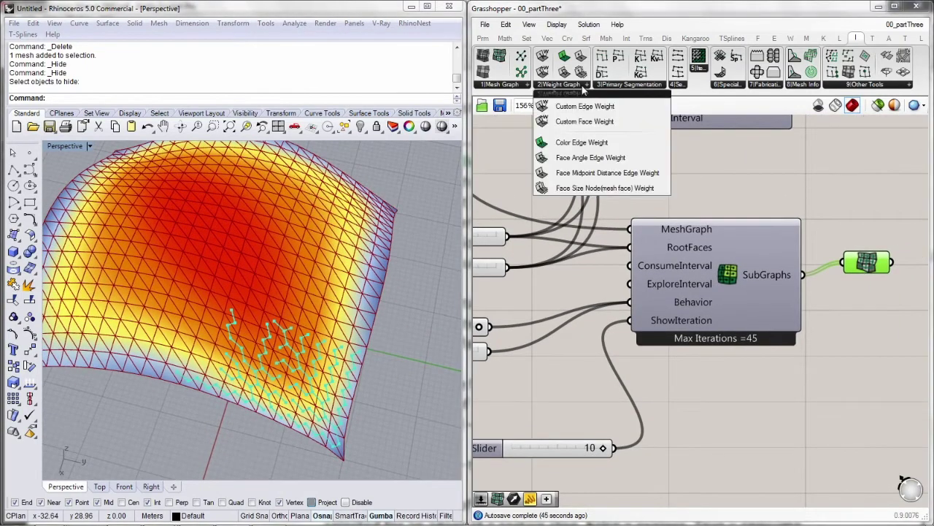
{"action": "left_click", "coordinate": [626, 85]}
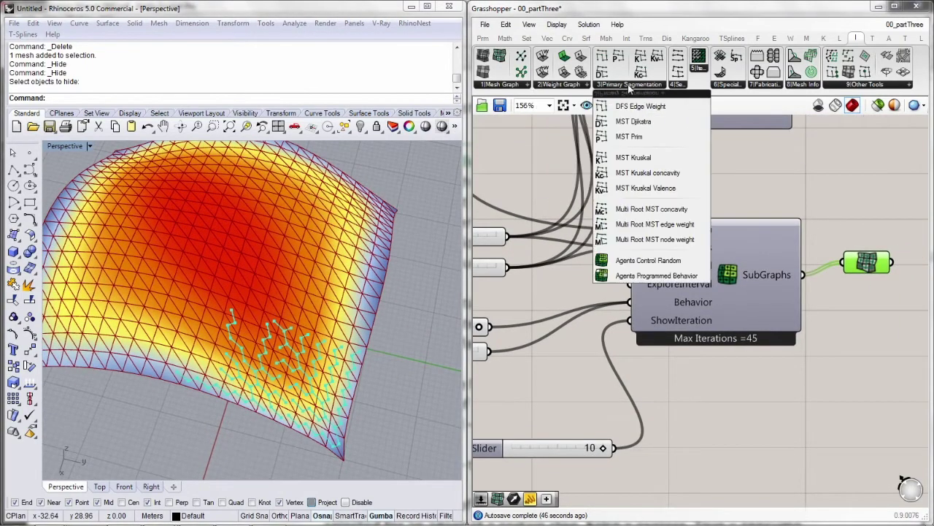
{"action": "left_click", "coordinate": [663, 273]}
{"action": "scroll", "coordinate": [682, 235], "scroll_direction": "down", "scroll_amount": 2}
{"action": "left_click", "coordinate": [714, 382]}
{"action": "left_click_drag", "start_coordinate": [706, 373], "coordinate": [697, 413]}
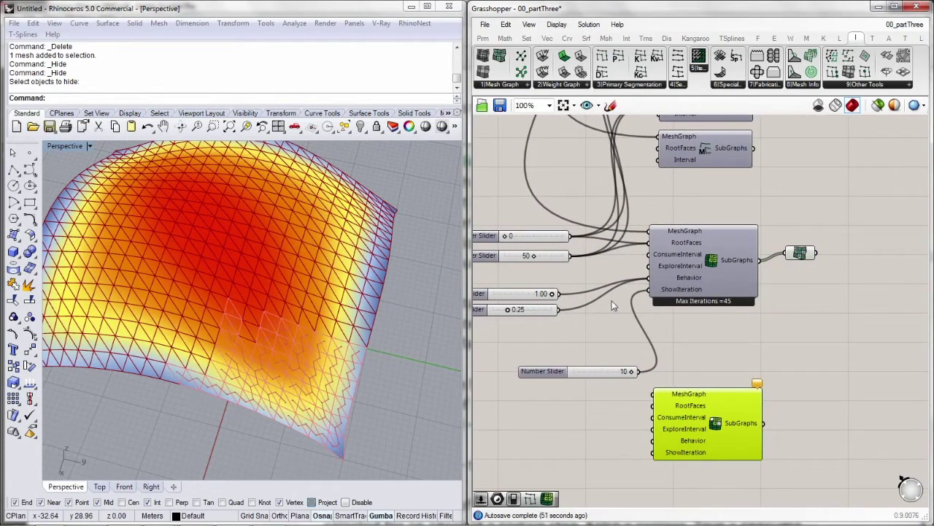
Step: Connect the weighted mesh graph to the new agents component's MeshGraph input
{"action": "right_click_drag", "start_coordinate": [653, 295], "coordinate": [670, 336]}
{"action": "scroll", "coordinate": [684, 443], "scroll_direction": "down", "scroll_amount": 4}
{"action": "left_click_drag", "start_coordinate": [670, 436], "coordinate": [663, 153]}
Step: Move the output graph parameter beside the new agents component and rewire it to that component's SubGraphs output
{"action": "scroll", "coordinate": [686, 133], "scroll_direction": "up", "scroll_amount": 3}
{"action": "right_click_drag", "start_coordinate": [699, 478], "coordinate": [654, 219]}
{"action": "right_click_drag", "start_coordinate": [632, 419], "coordinate": [627, 251]}
{"action": "scroll", "coordinate": [600, 342], "scroll_direction": "up", "scroll_amount": 2}
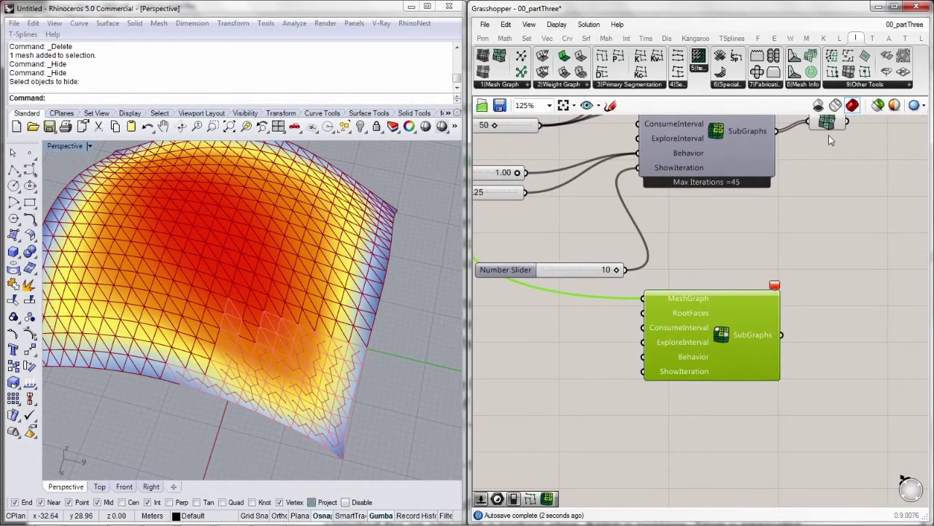
{"action": "left_click_drag", "start_coordinate": [828, 127], "coordinate": [781, 335]}
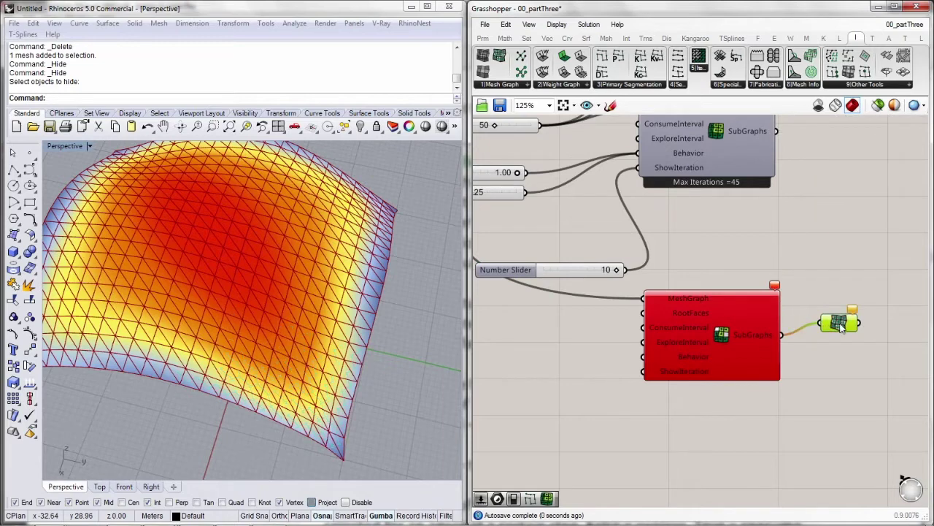
Step: Add a number slider set to 0 beside the programmed agents component and connect it to the RootFaces input
{"action": "mouse_move", "coordinate": [839, 324]}
{"action": "left_mouse_down"}
{"action": "mouse_move", "coordinate": [833, 343]}
{"action": "mouse_move", "coordinate": [827, 329]}
{"action": "left_mouse_up"}
{"action": "right_click_drag", "start_coordinate": [629, 324], "coordinate": [671, 282]}
{"action": "double_click", "coordinate": [587, 283]}
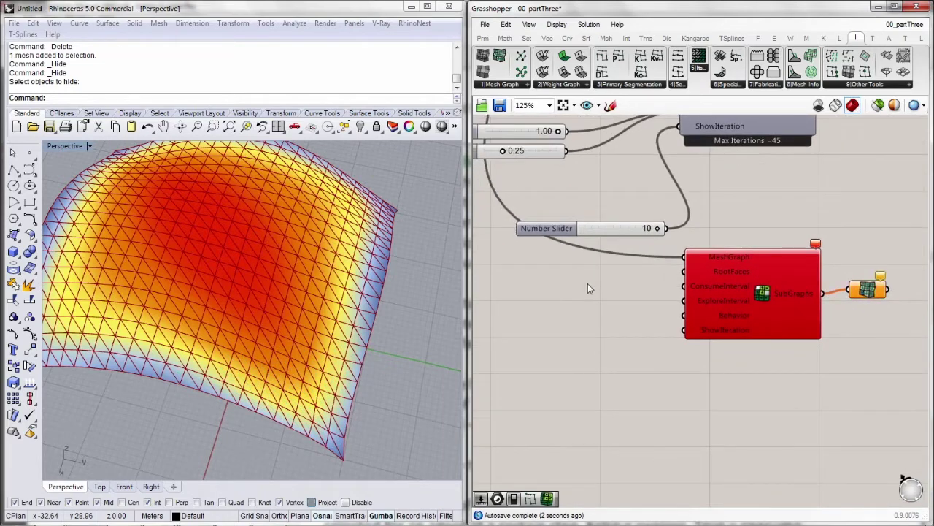
{"action": "type", "text": "0"}
{"action": "key", "text": "Return"}
{"action": "left_click_drag", "start_coordinate": [641, 287], "coordinate": [620, 270]}
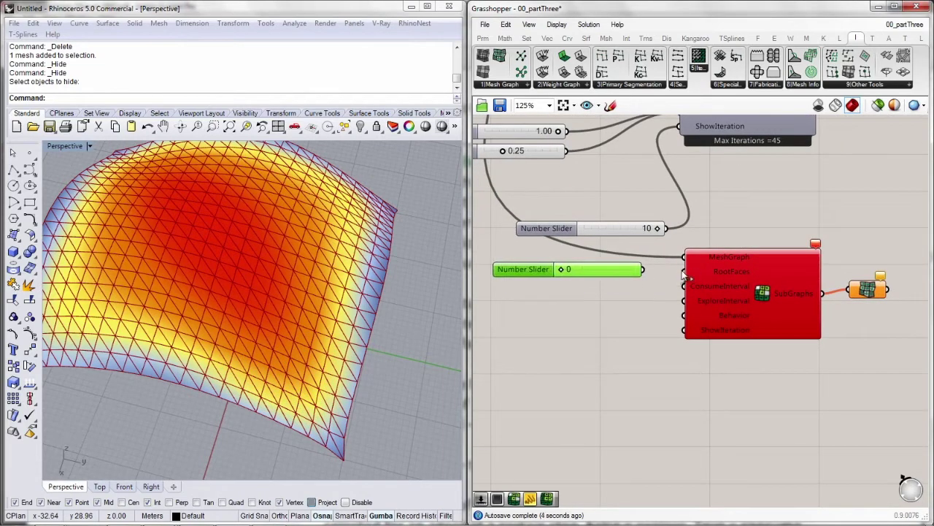
{"action": "left_click_drag", "start_coordinate": [684, 271], "coordinate": [642, 269]}
Step: Set multiple Booleans on the programmed agents component's Behavior input: True, False, False, True, False
{"action": "right_click", "coordinate": [721, 319]}
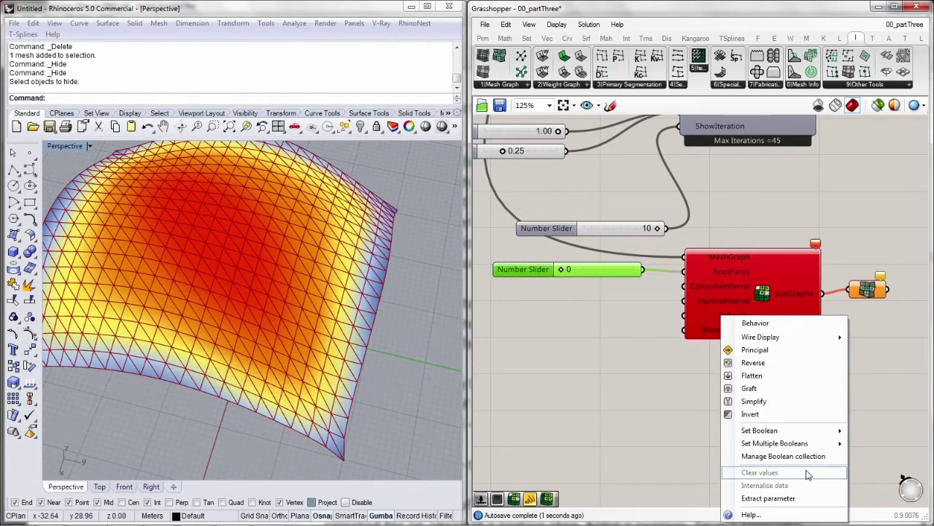
{"action": "mouse_move", "coordinate": [782, 444]}
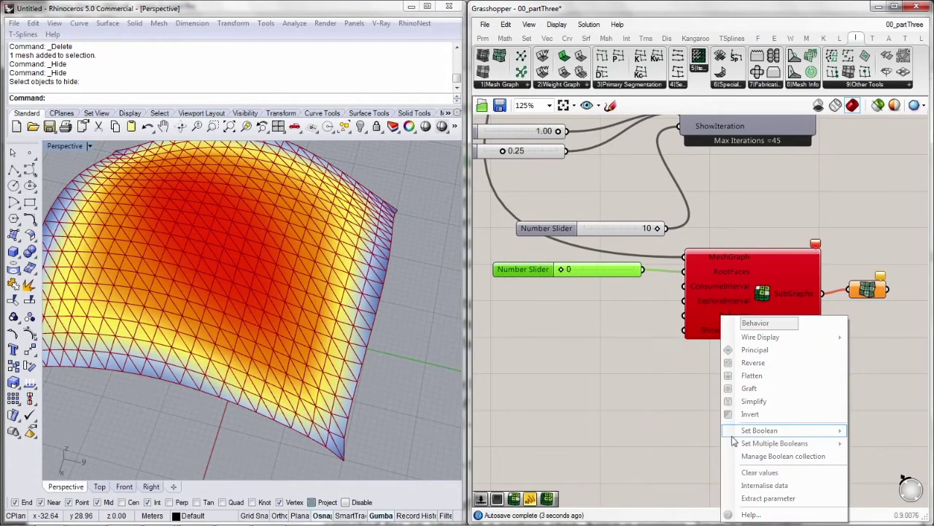
{"action": "left_click", "coordinate": [712, 316]}
{"action": "right_click", "coordinate": [718, 317]}
{"action": "mouse_move", "coordinate": [774, 440]}
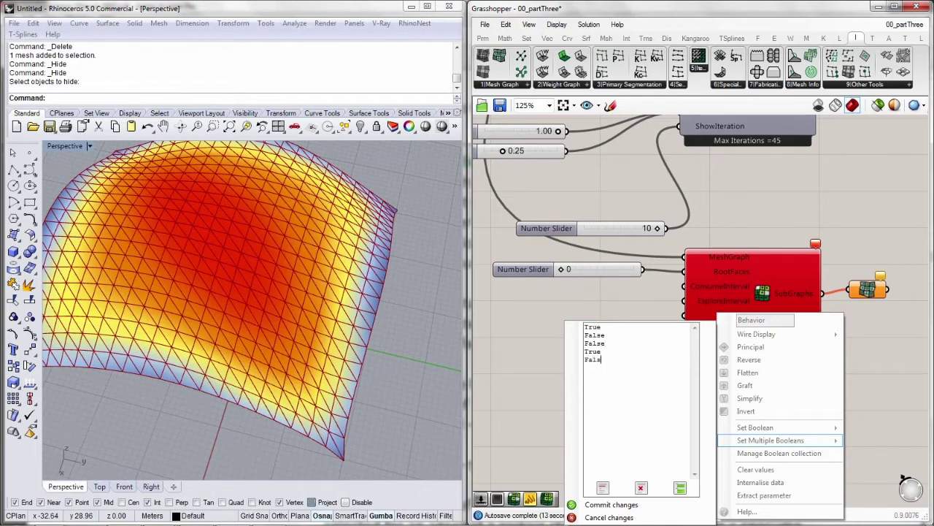
{"action": "left_click", "coordinate": [661, 504]}
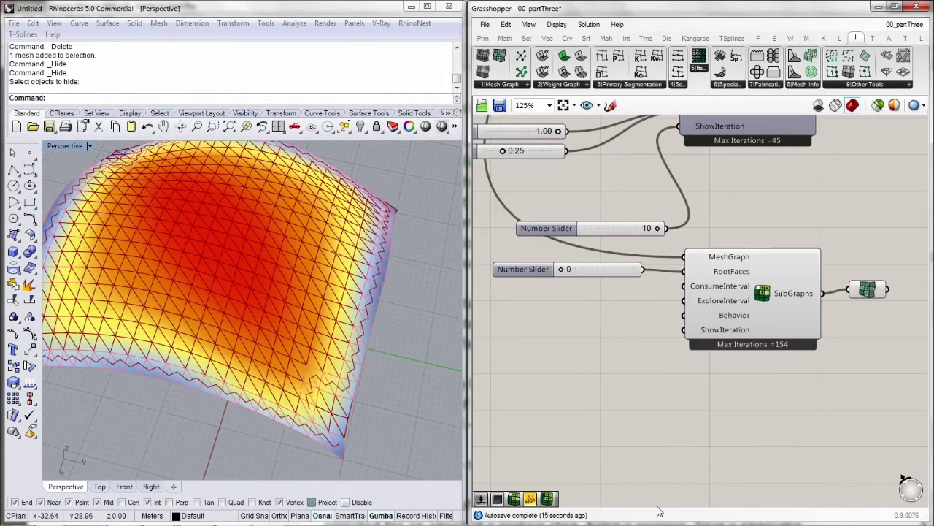
Step: Turn off the programmed agents component's preview and select its output graph parameter to highlight the subgraphs on the mesh
{"action": "left_click", "coordinate": [803, 259]}
{"action": "right_click", "coordinate": [800, 210]}
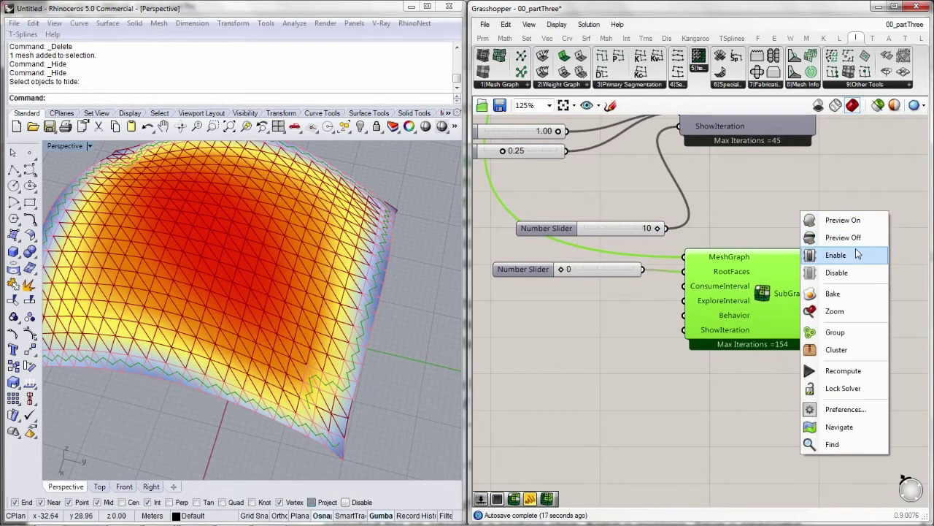
{"action": "left_click", "coordinate": [852, 233]}
{"action": "left_click", "coordinate": [882, 290]}
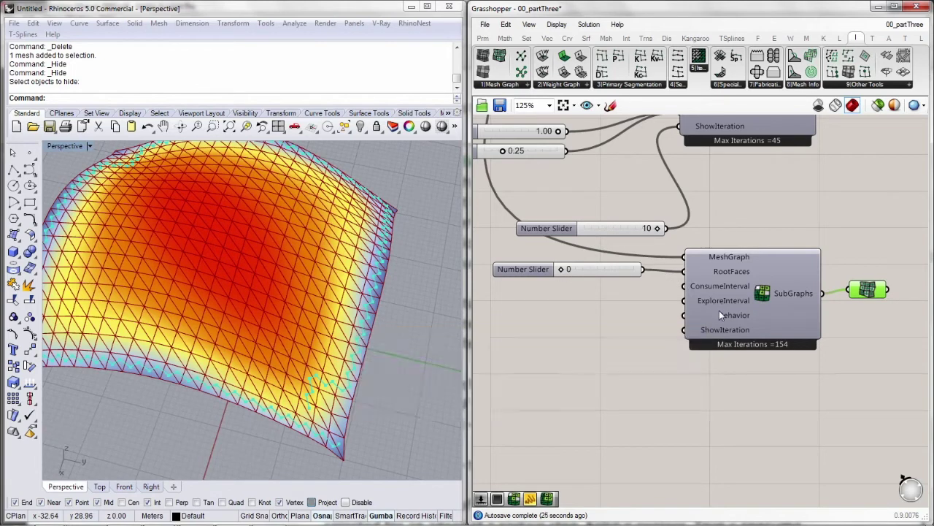
Step: Set the RootFaces slider of the programmed agents component to 37 and view the resulting subgraphs on the whole mesh
{"action": "mouse_move", "coordinate": [719, 311]}
{"action": "mouse_move", "coordinate": [593, 275]}
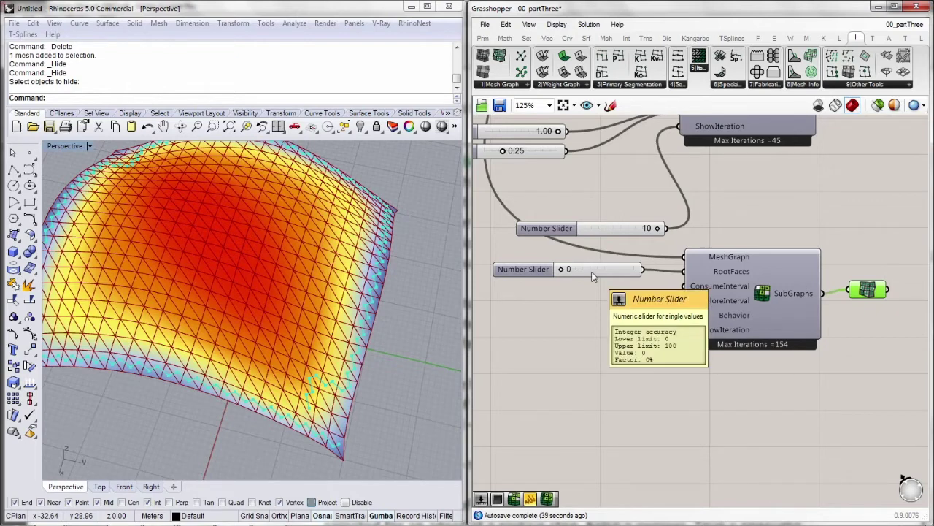
{"action": "left_click_drag", "start_coordinate": [565, 270], "coordinate": [593, 272]}
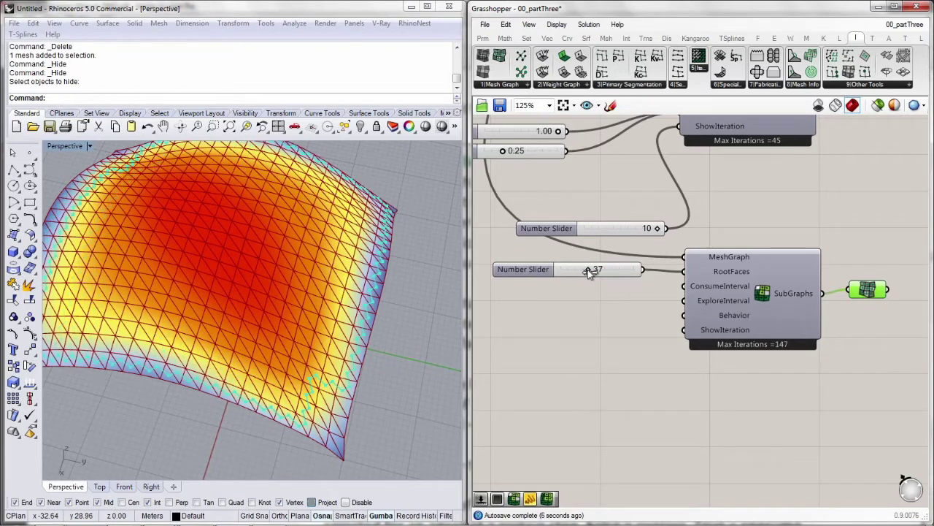
{"action": "right_click_drag", "start_coordinate": [328, 335], "coordinate": [287, 297]}
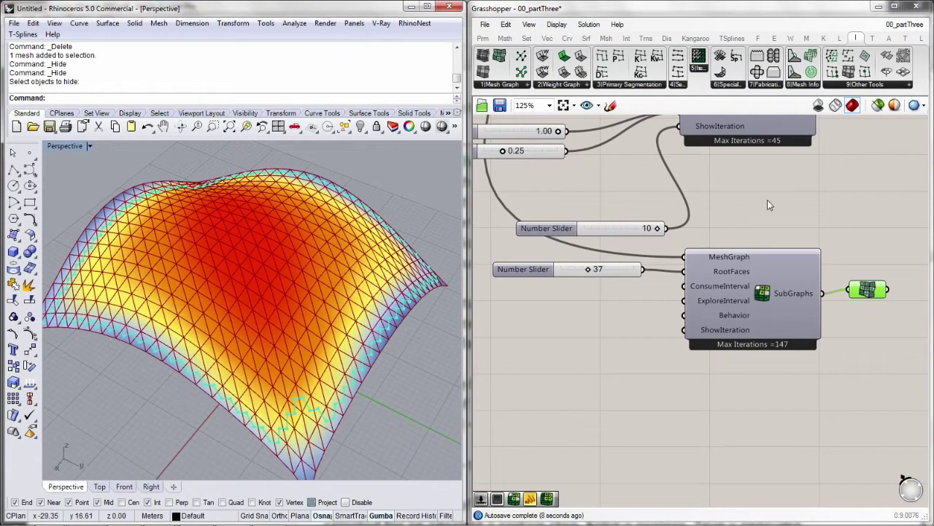
{"action": "right_click_drag", "start_coordinate": [766, 199], "coordinate": [719, 260]}
{"action": "scroll", "coordinate": [716, 243], "scroll_direction": "down", "scroll_amount": 5}
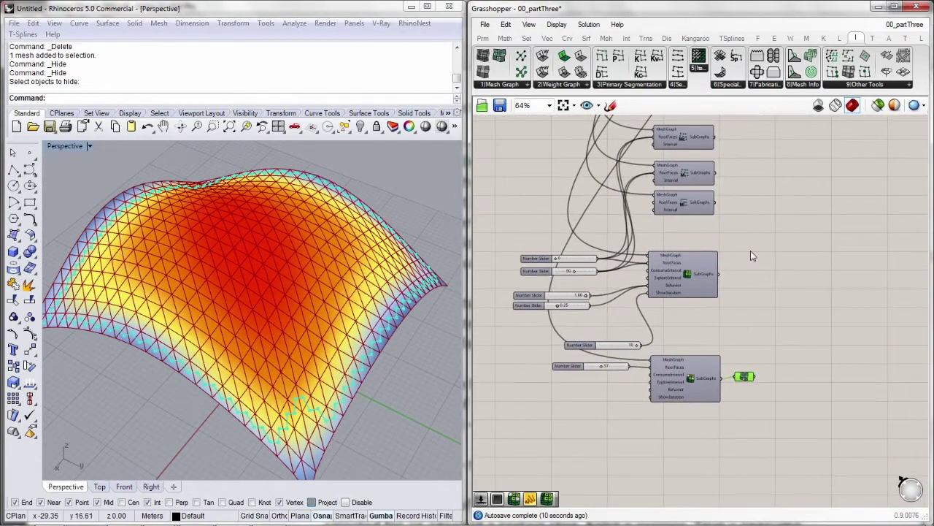